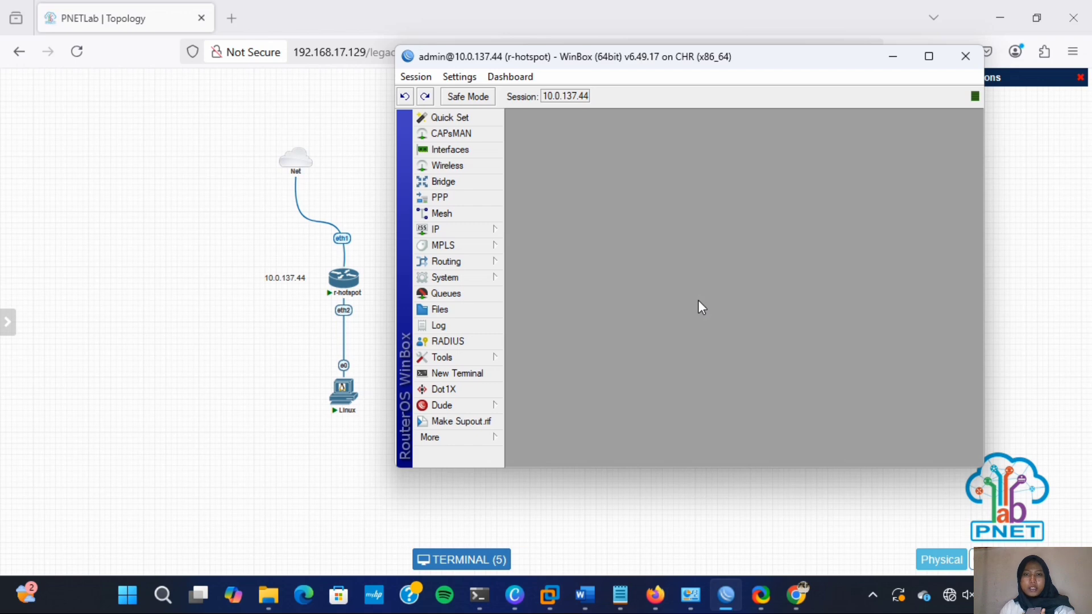
- Open IP > Hotspot, review the Users, User Profiles and Server Profiles tabs, then launch Hotspot Setup
{"action": "left_click", "coordinate": [492, 230]}
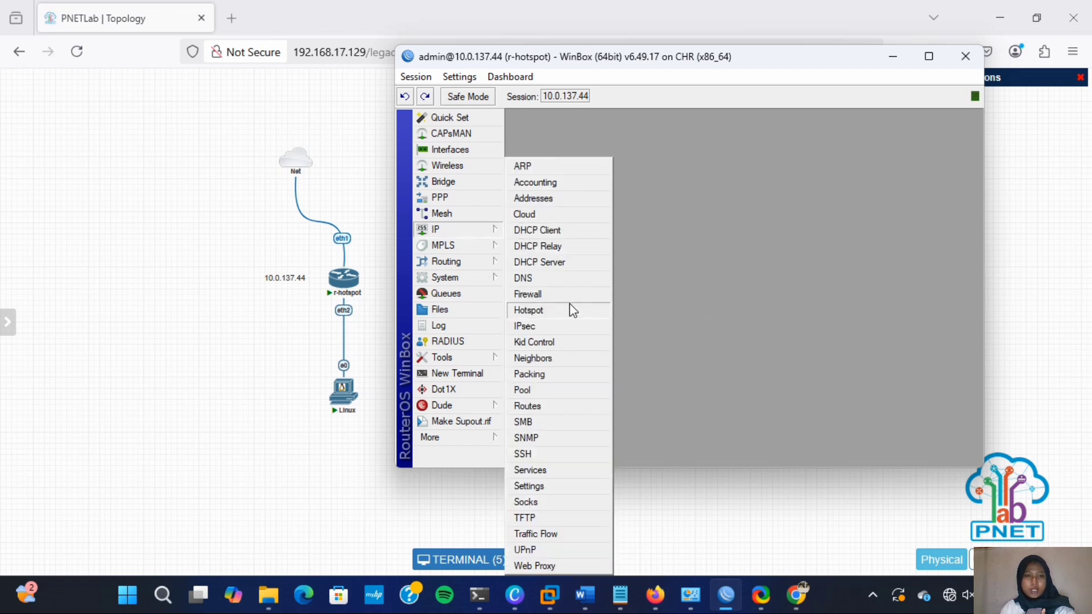
{"action": "left_click", "coordinate": [569, 308]}
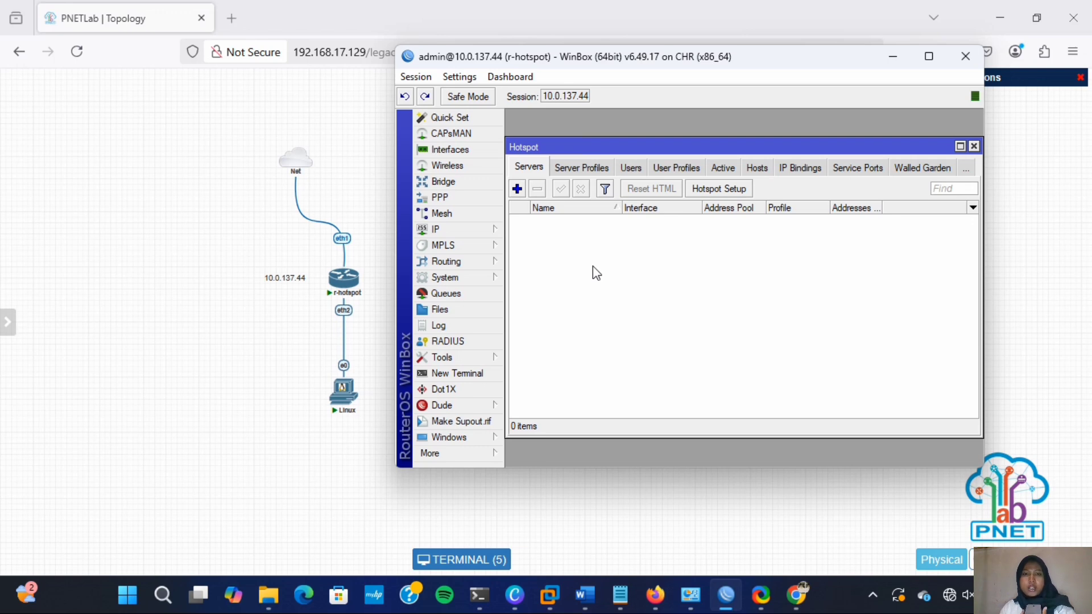
{"action": "left_click", "coordinate": [631, 168]}
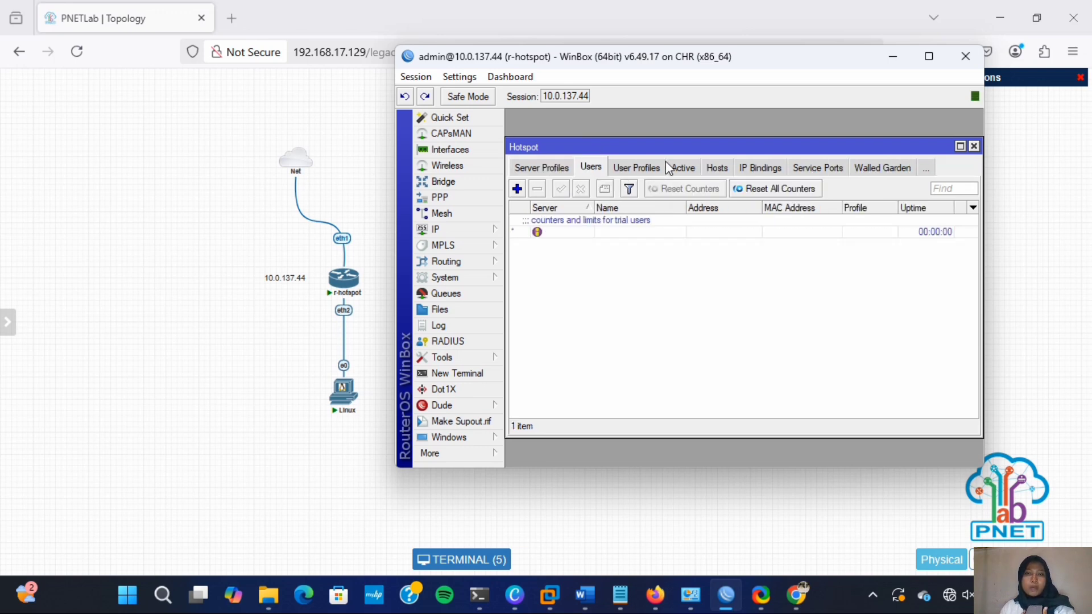
{"action": "left_click", "coordinate": [634, 167]}
{"action": "left_click", "coordinate": [526, 168]}
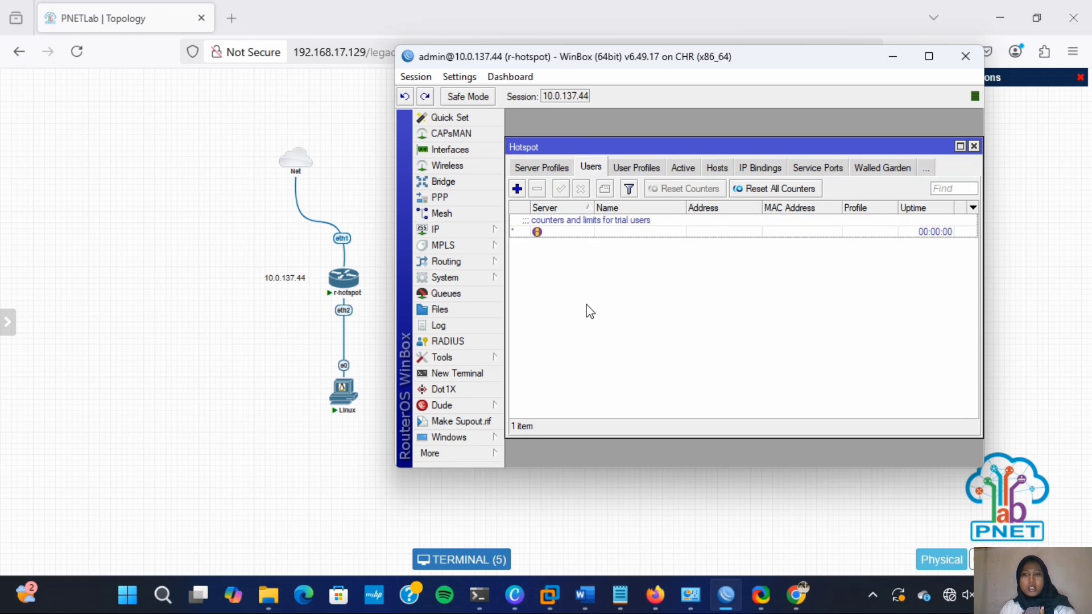
{"action": "left_click", "coordinate": [534, 168]}
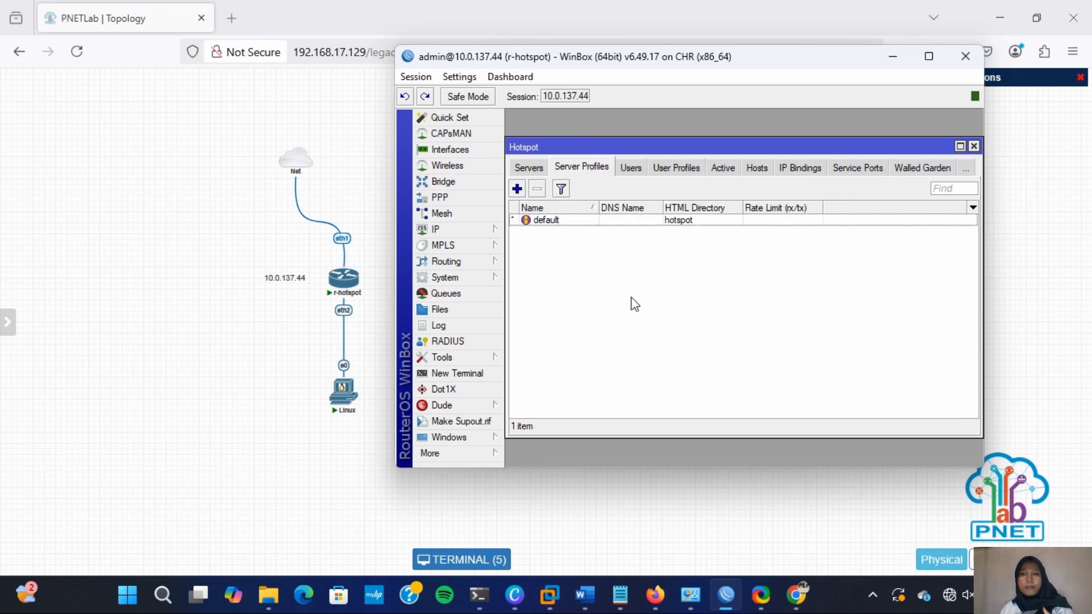
{"action": "left_click", "coordinate": [529, 168]}
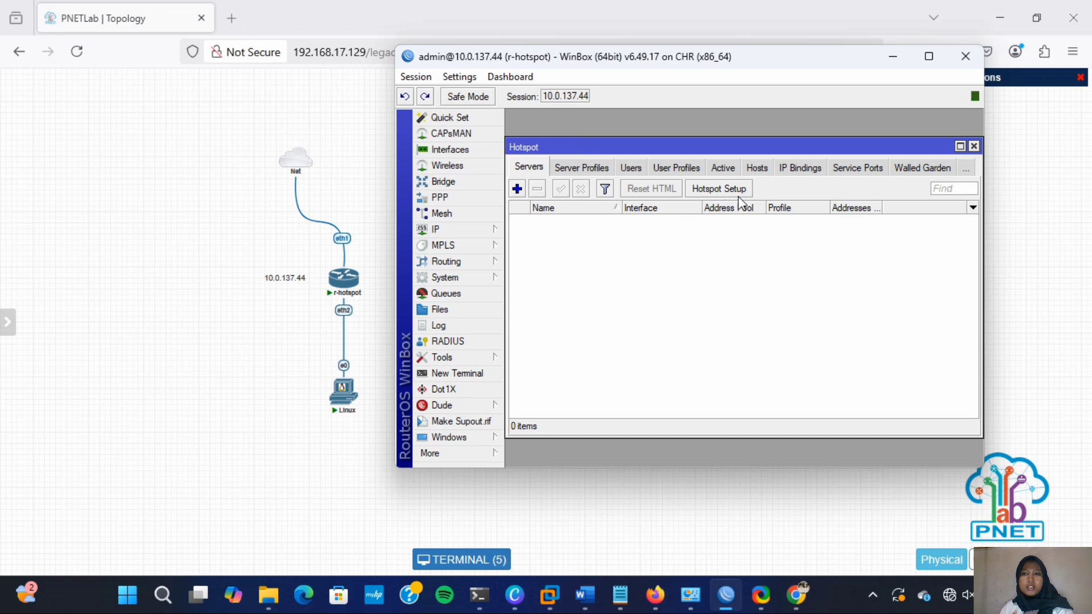
{"action": "left_click", "coordinate": [719, 188]}
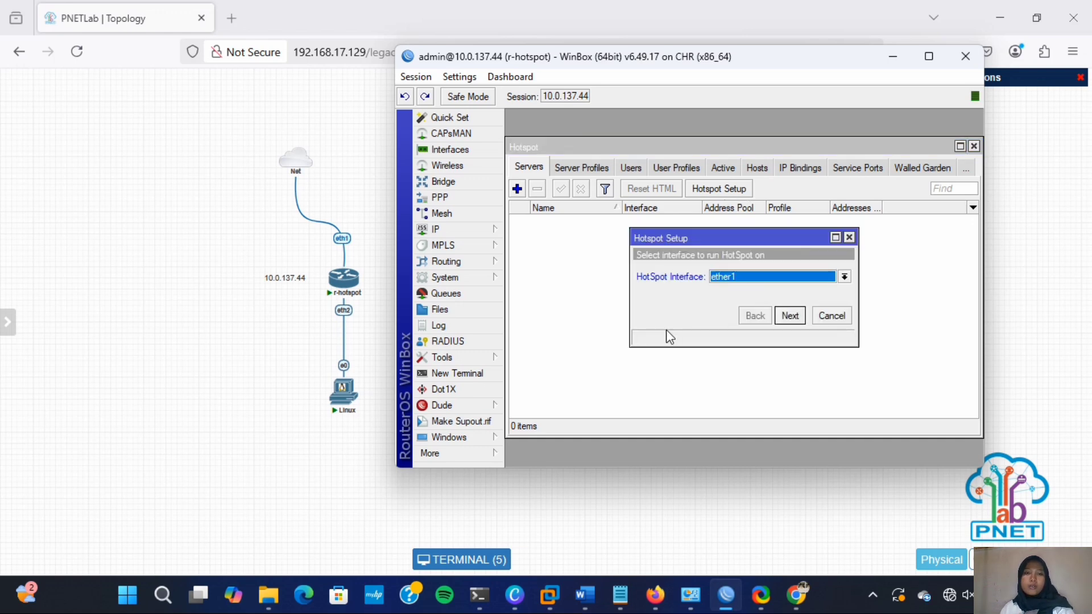
- Put the hotspot on ether2 with network 10.5.50.1/24, masquerading and pool 10.5.50.2-10.5.50.254
{"action": "left_click", "coordinate": [796, 277]}
{"action": "left_click", "coordinate": [796, 298]}
{"action": "left_click", "coordinate": [792, 319]}
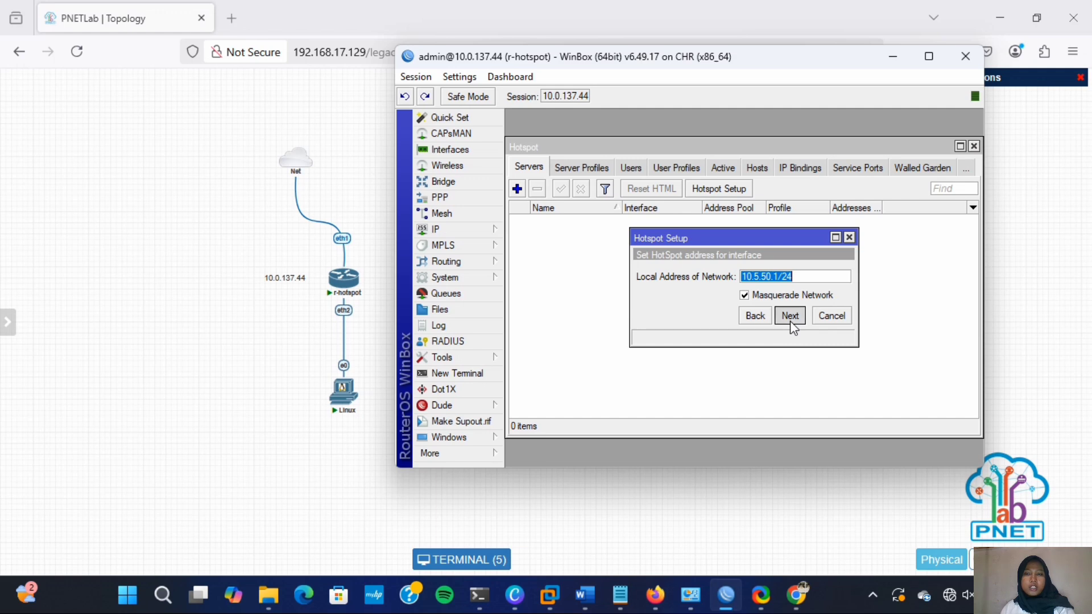
{"action": "left_click", "coordinate": [790, 316]}
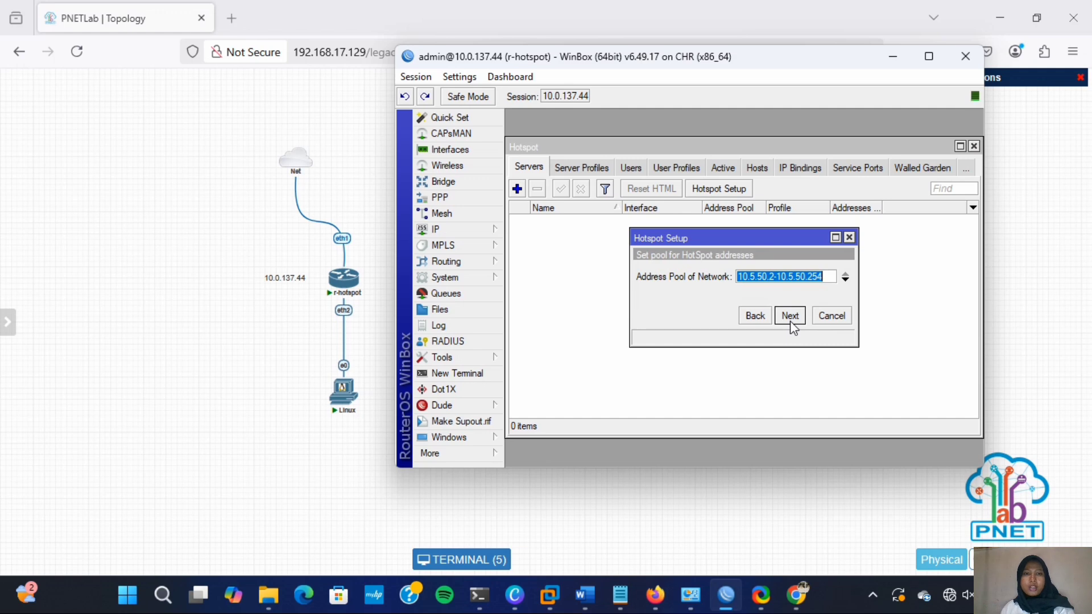
{"action": "left_click", "coordinate": [794, 323]}
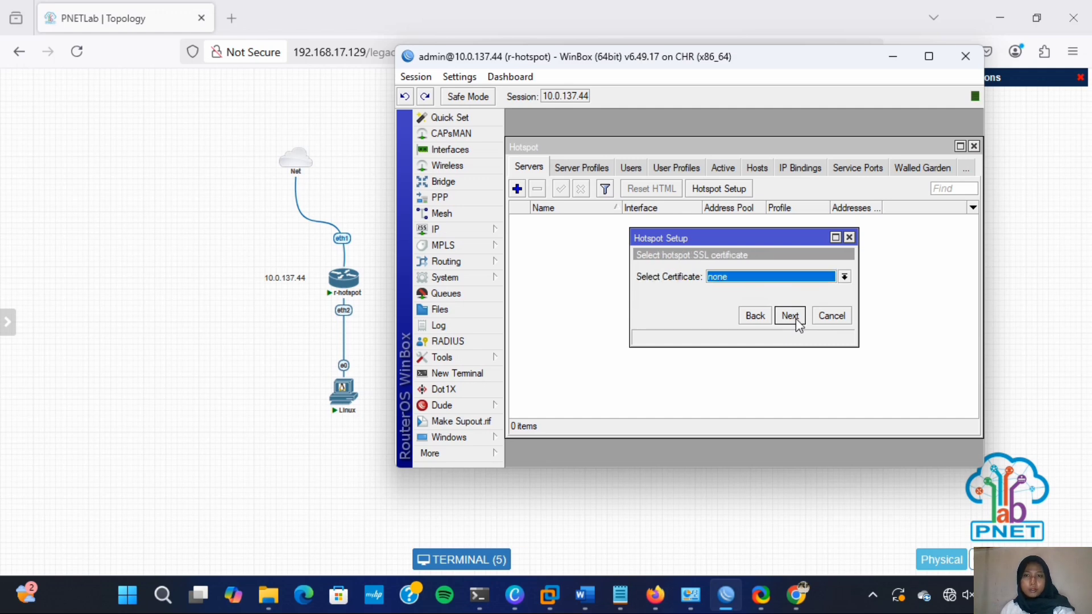
- Set the hotspot's SSL certificate to none
{"action": "left_click", "coordinate": [844, 277]}
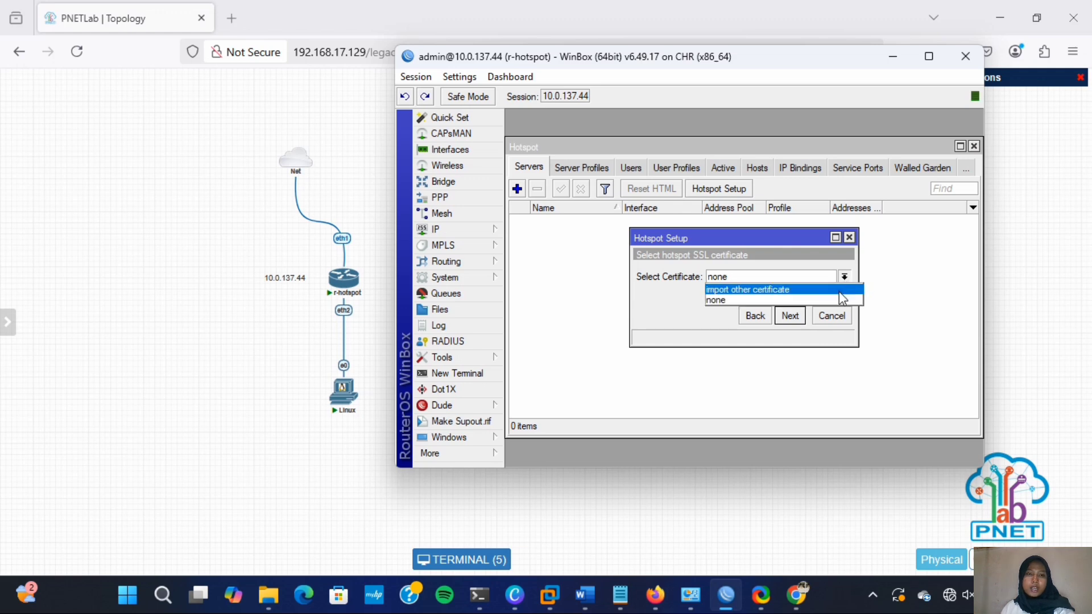
{"action": "left_click", "coordinate": [839, 291]}
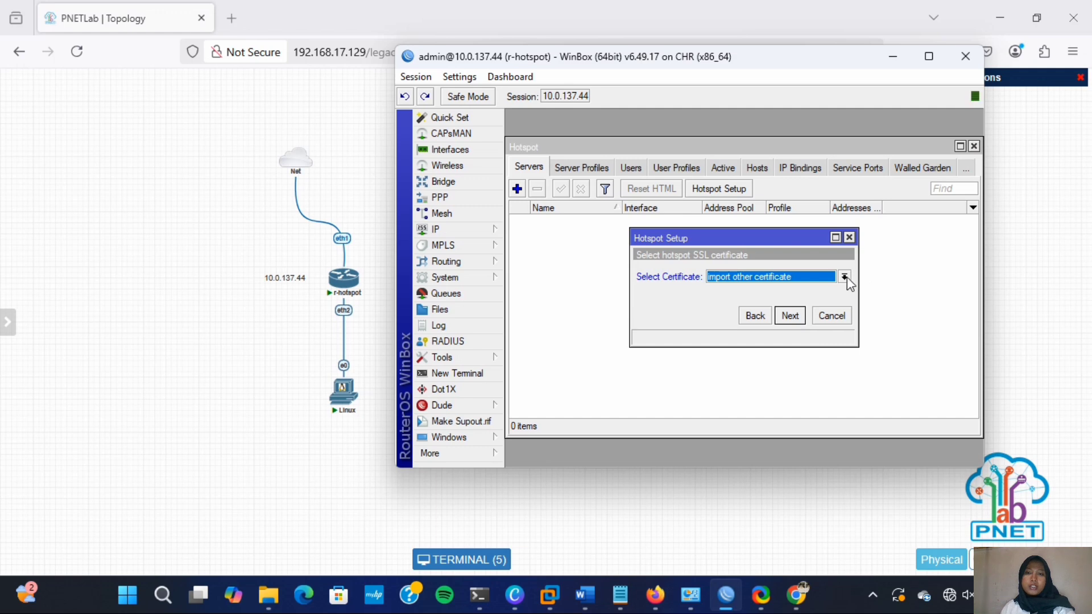
{"action": "left_click", "coordinate": [845, 279]}
{"action": "left_click", "coordinate": [846, 301]}
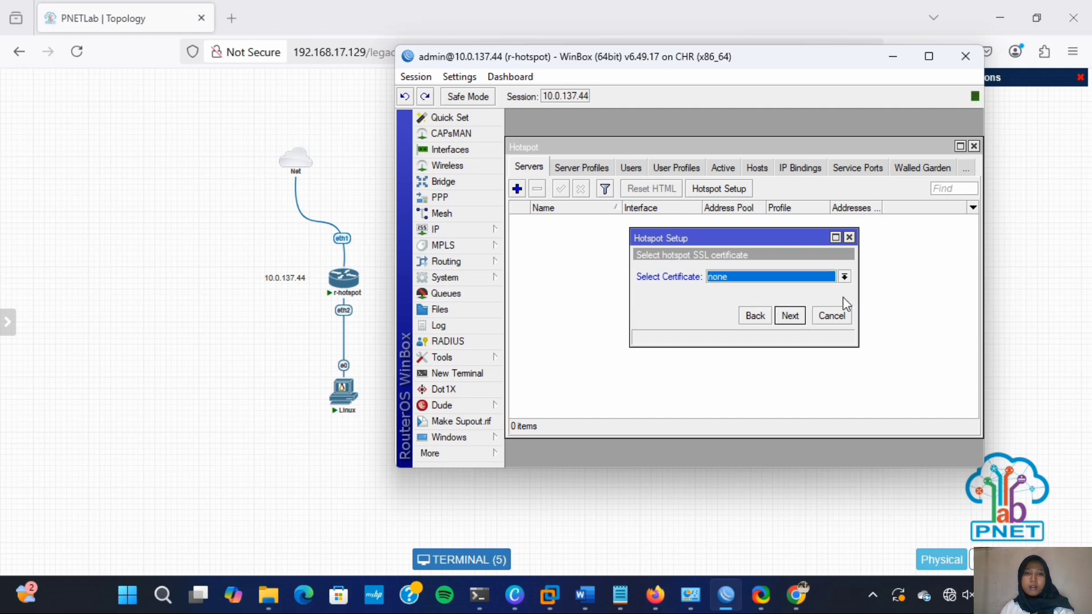
{"action": "left_click", "coordinate": [790, 316]}
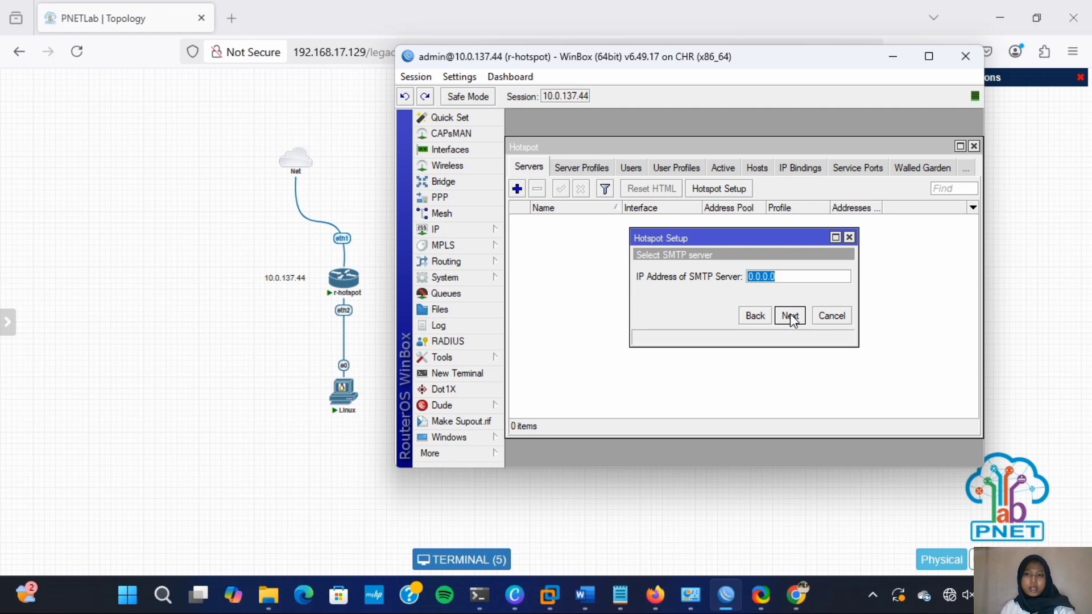
- Leave SMTP unset, keep DNS server 8.8.8.8 and enter the hotspot's local DNS name
{"action": "left_click", "coordinate": [790, 317]}
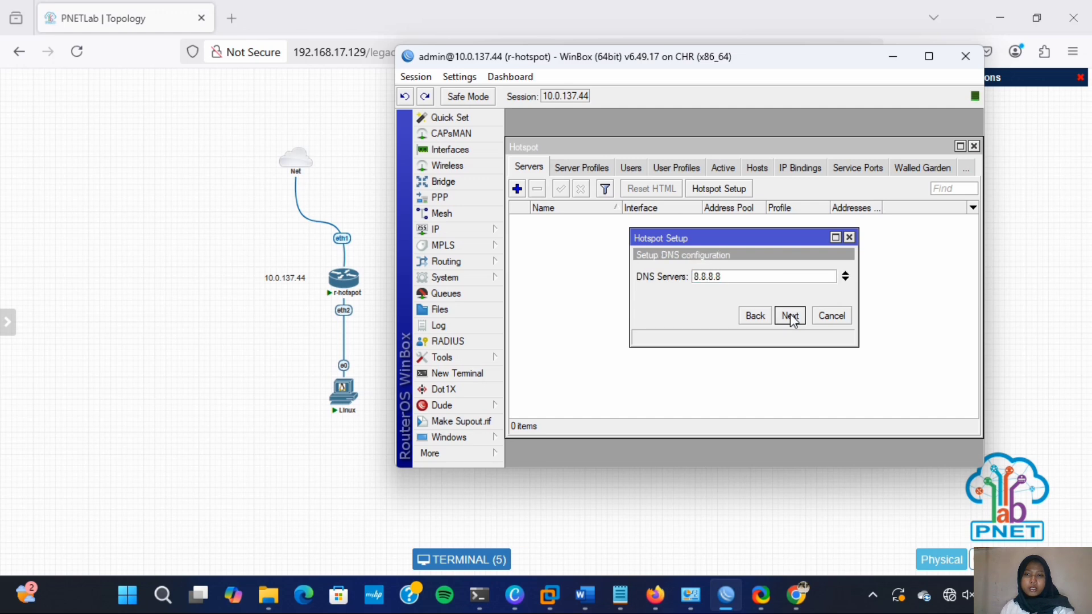
{"action": "left_click", "coordinate": [790, 316]}
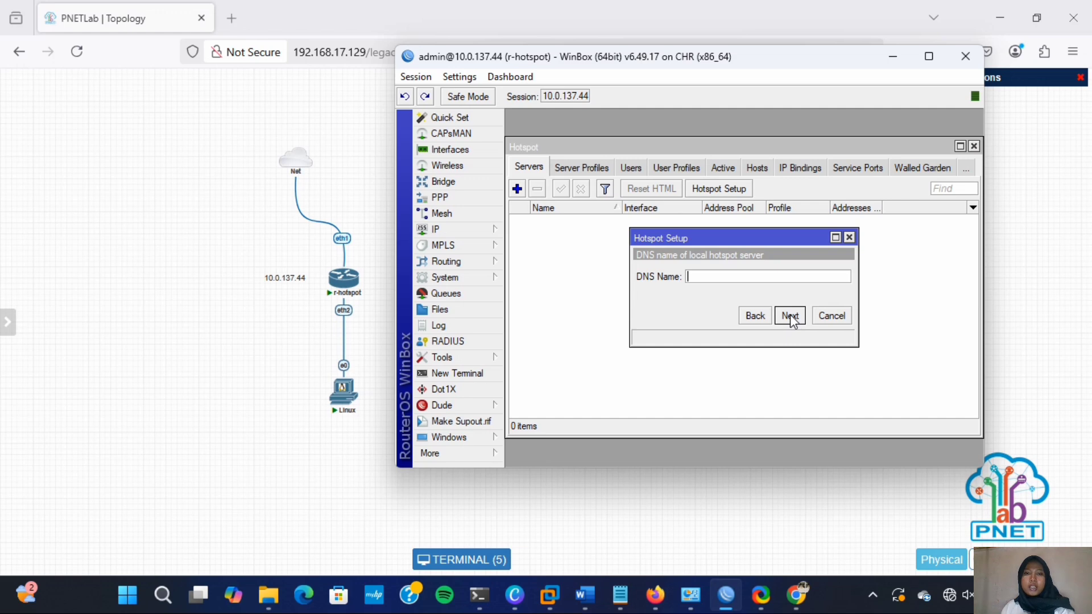
{"action": "type", "text": "hotspot-"}
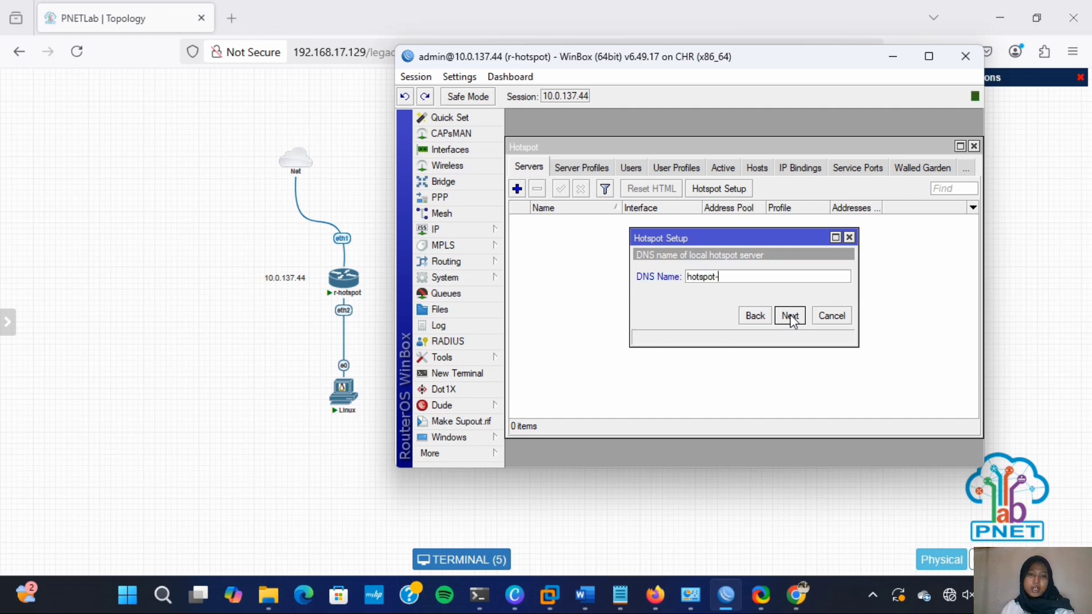
{"action": "type", "text": "yunita"}
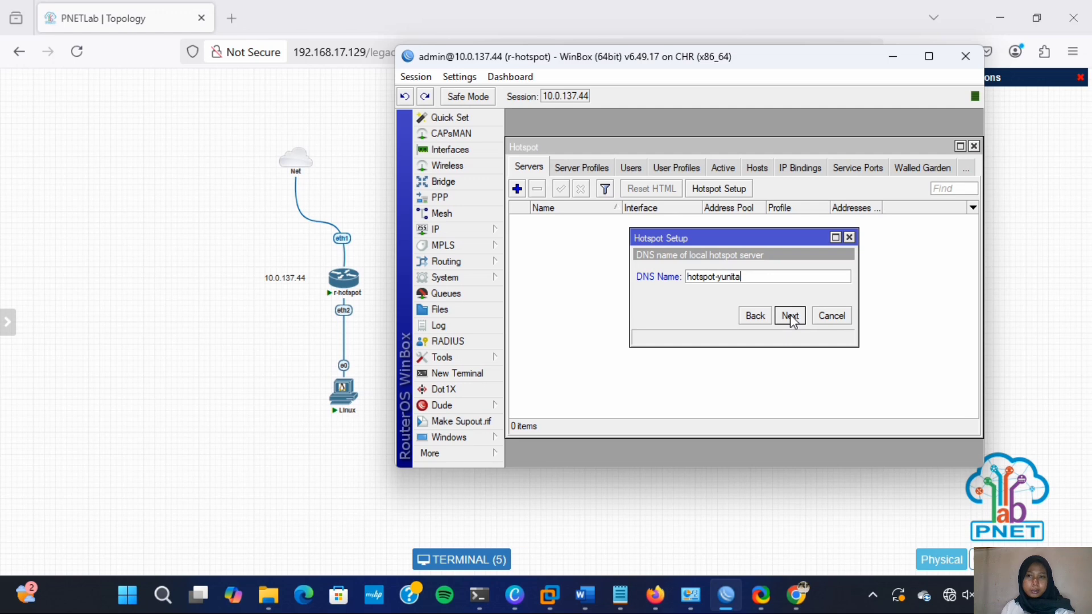
{"action": "type", "text": "468.co.id"}
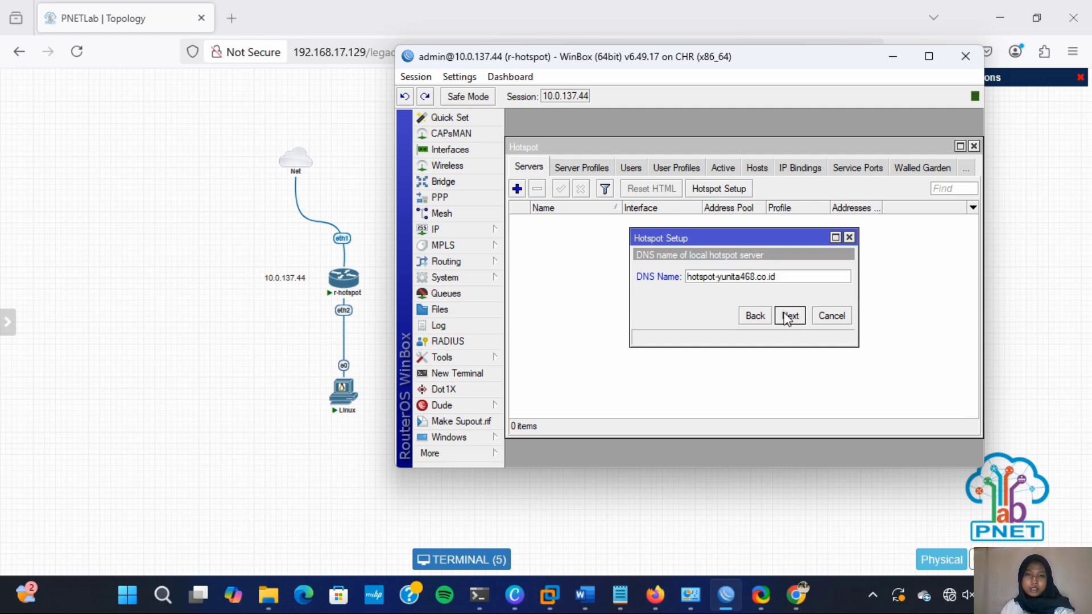
{"action": "left_click", "coordinate": [792, 319]}
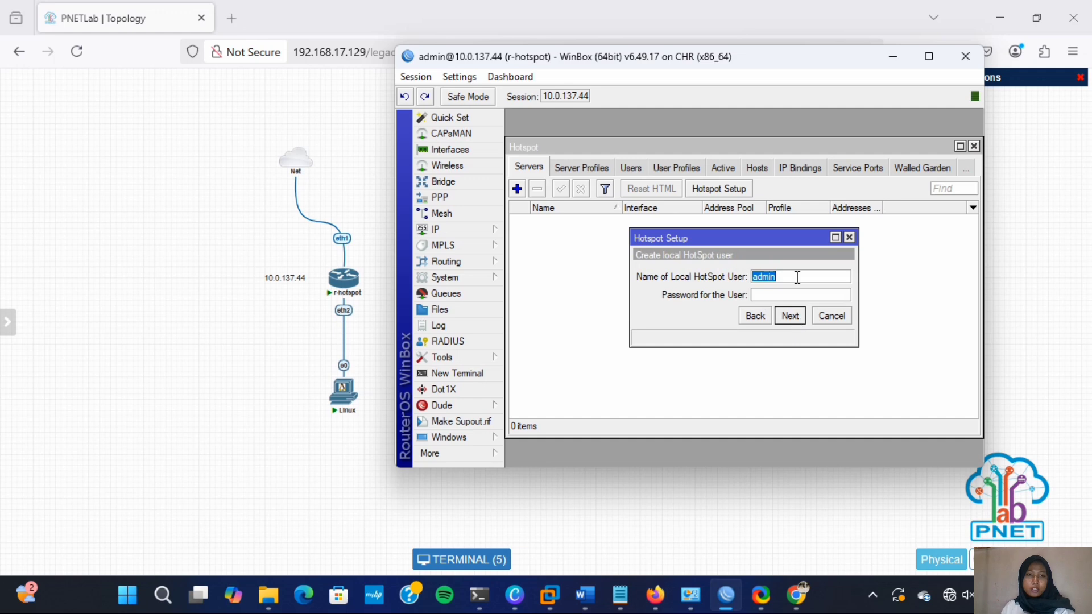
- Enter the local hotspot user's name and password and finish the wizard, creating hotspot1
{"action": "type", "text": "yunita"}
{"action": "left_click", "coordinate": [770, 295]}
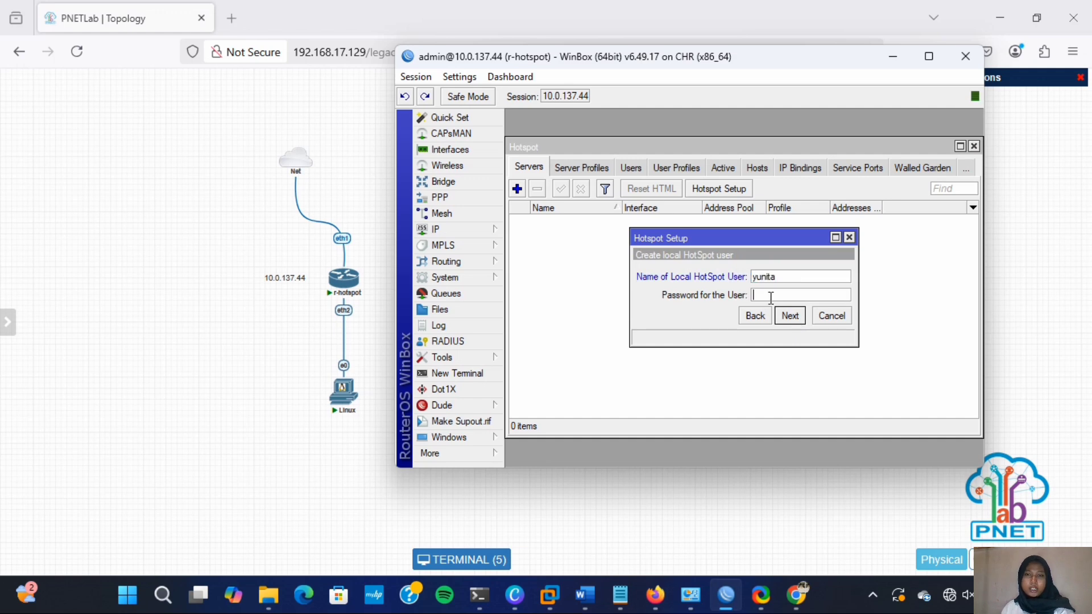
{"action": "key", "text": "shift+Tab"}
{"action": "type", "text": "yunita468"}
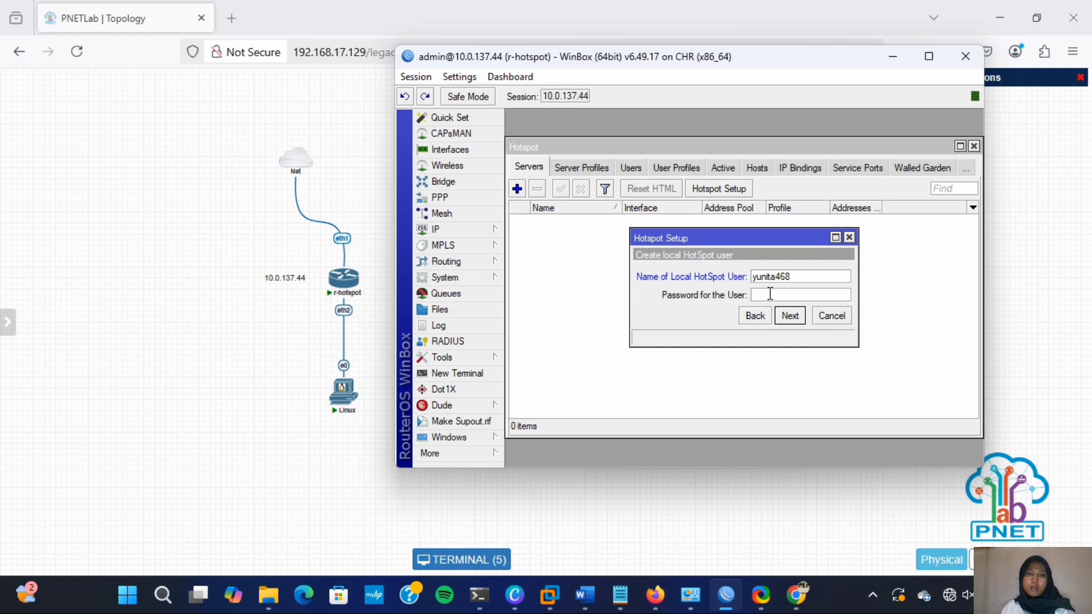
{"action": "left_click", "coordinate": [771, 295]}
{"action": "type", "text": "123"}
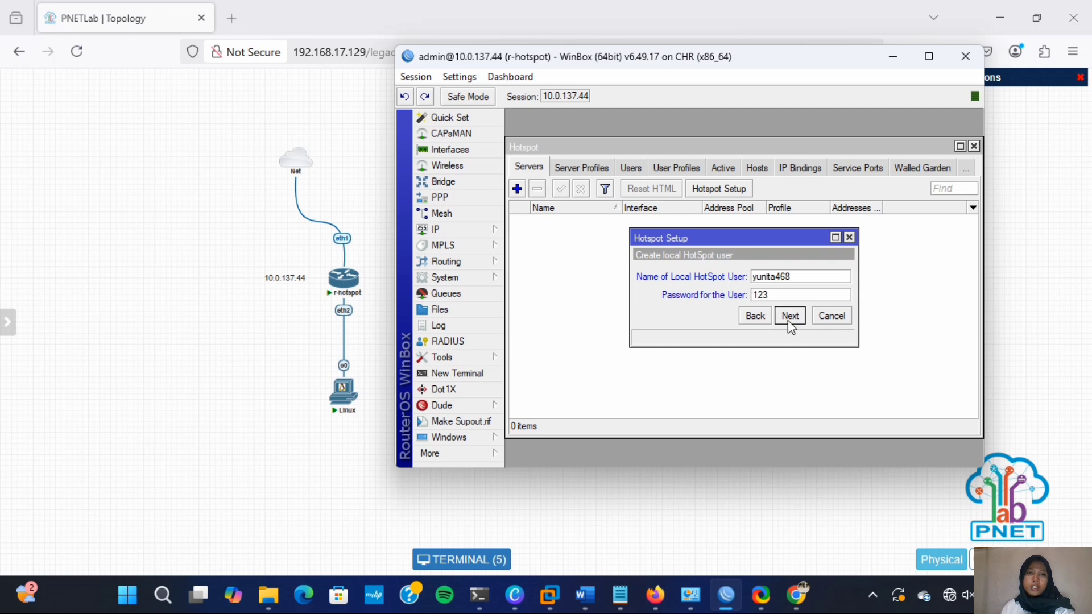
{"action": "left_click", "coordinate": [788, 322]}
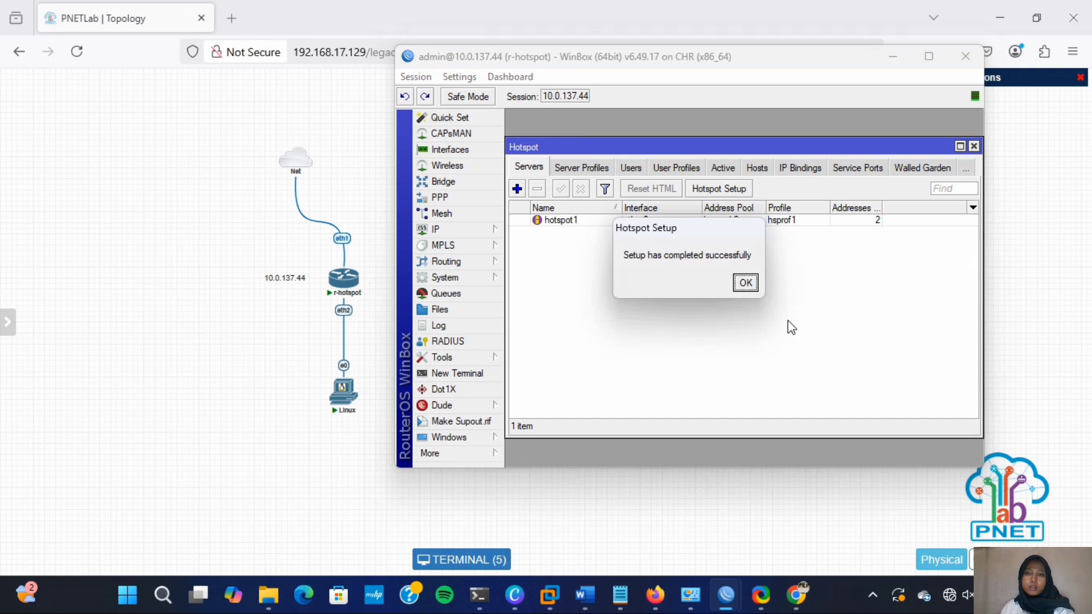
{"action": "left_click", "coordinate": [746, 284]}
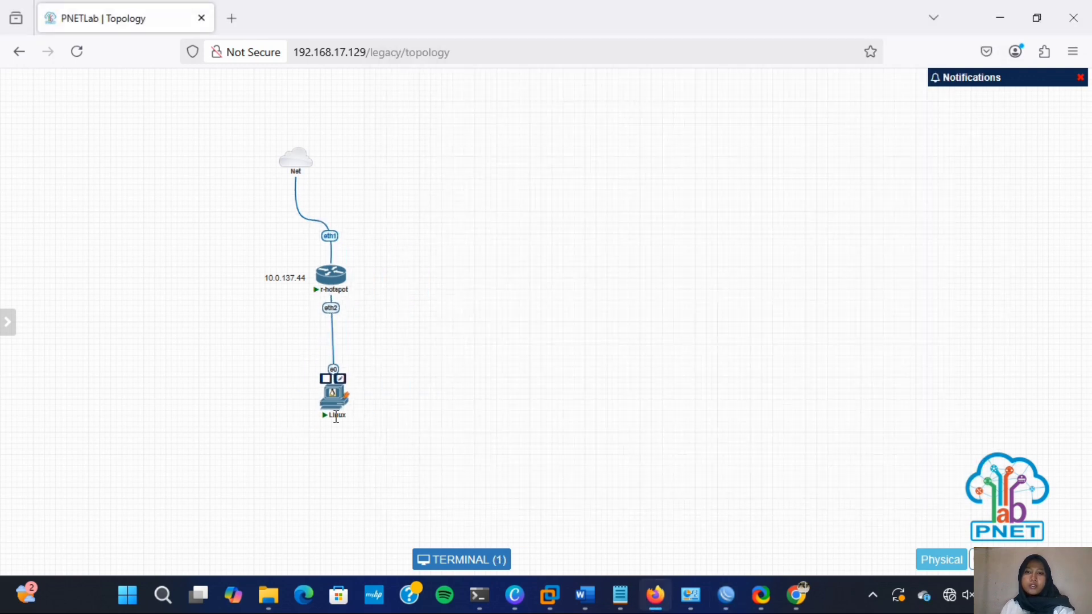
- On the Linux client, run 'ip address' in MATE Terminal to confirm eth1 has 10.5.50.254/24, then start Chrome
{"action": "left_click", "coordinate": [334, 404]}
{"action": "left_click", "coordinate": [403, 152]}
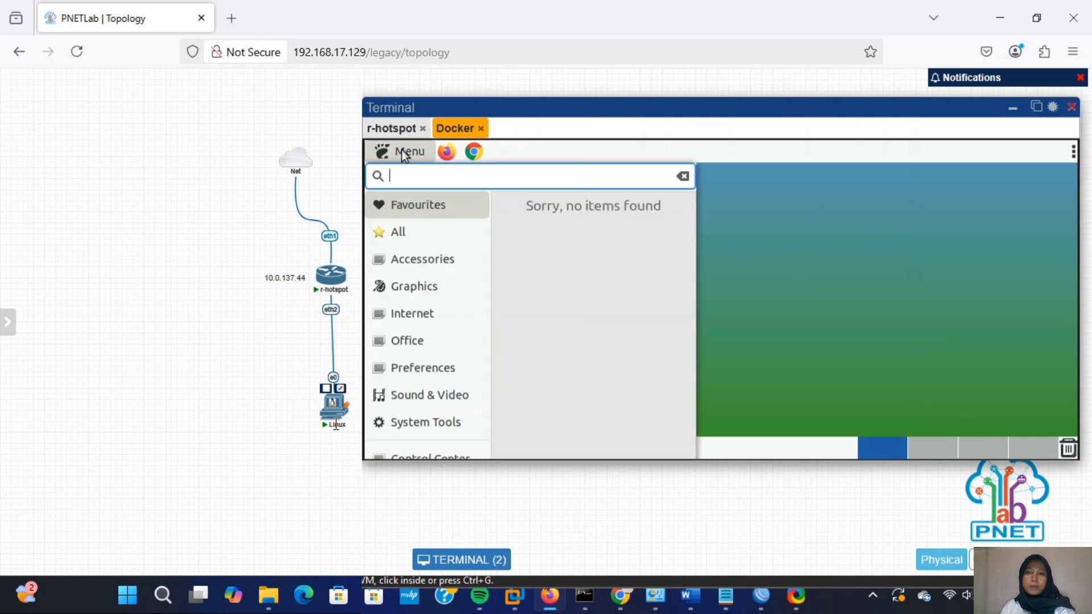
{"action": "type", "text": "termin"}
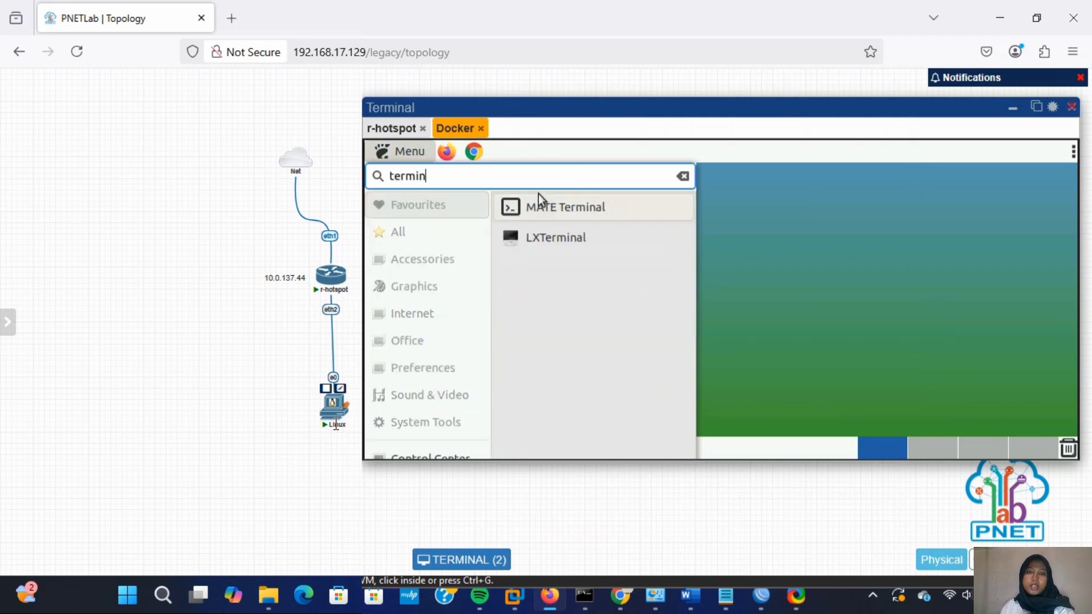
{"action": "left_click", "coordinate": [543, 199]}
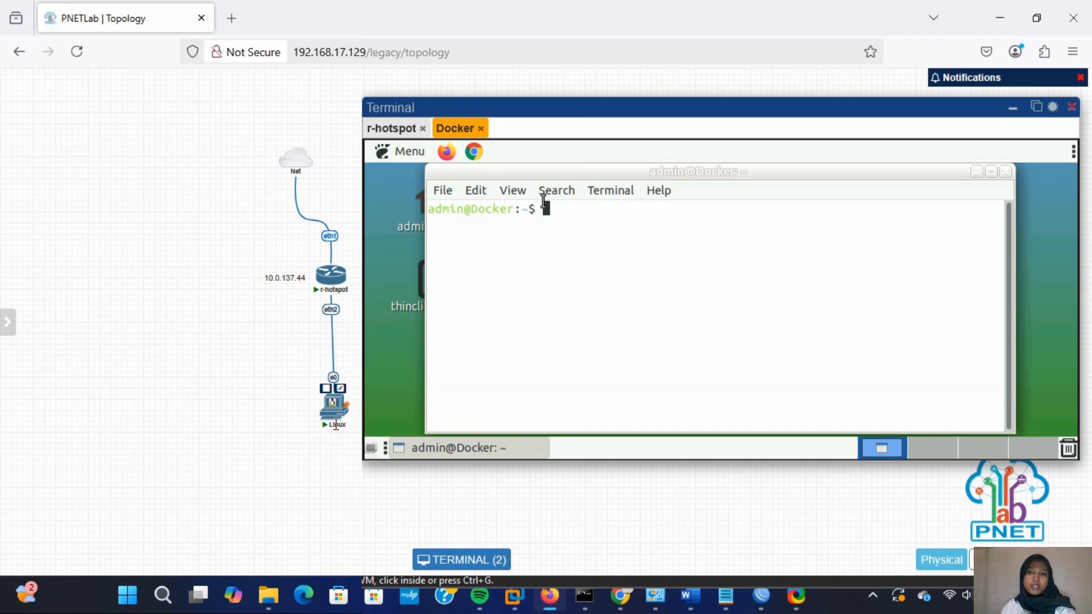
{"action": "type", "text": "ip address"}
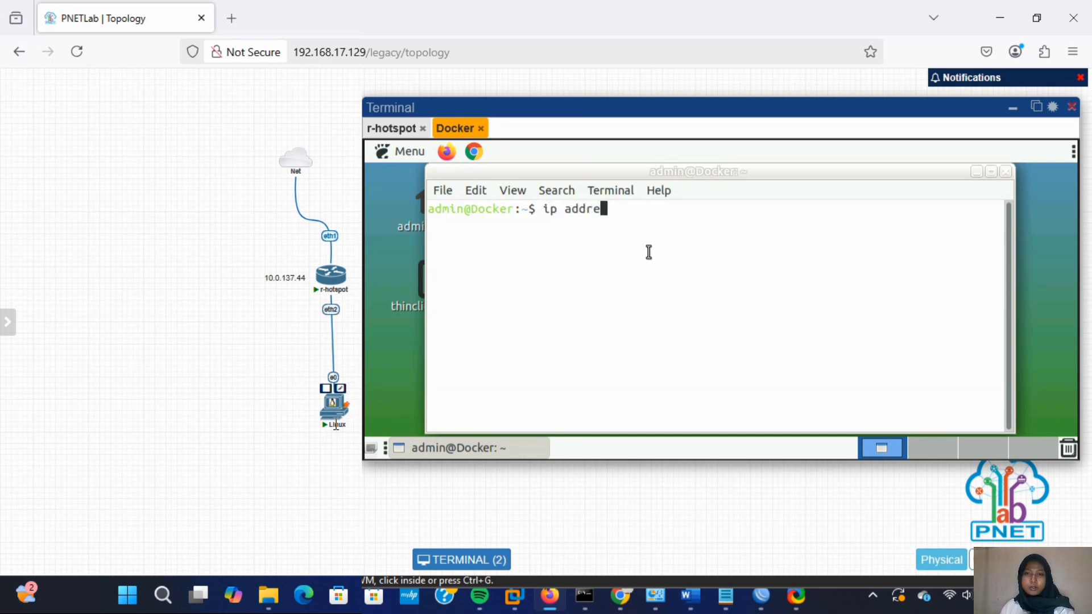
{"action": "key", "text": "Return"}
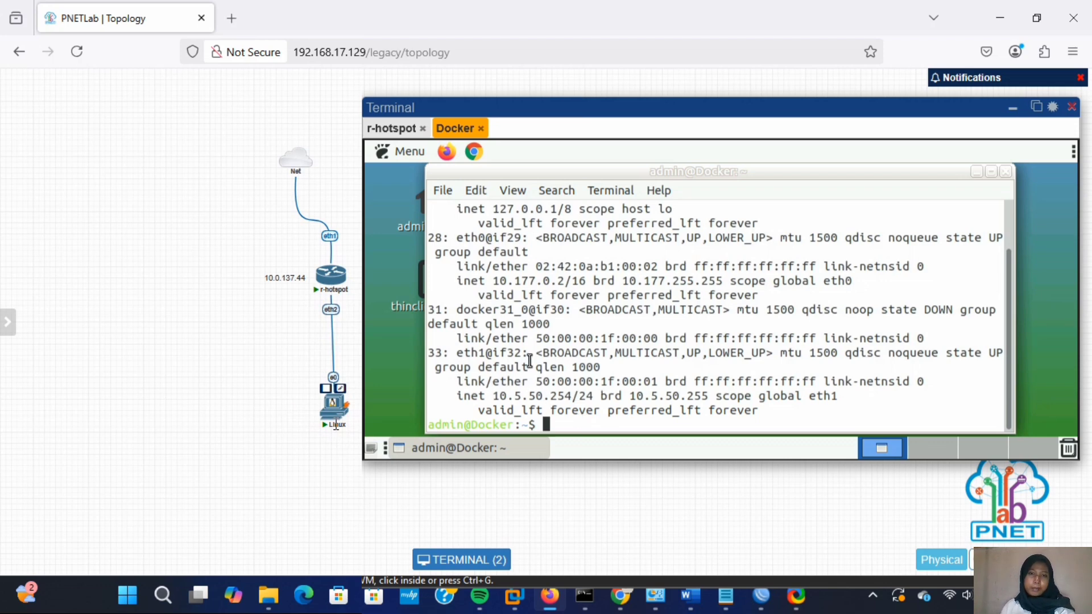
{"action": "left_click", "coordinate": [473, 152]}
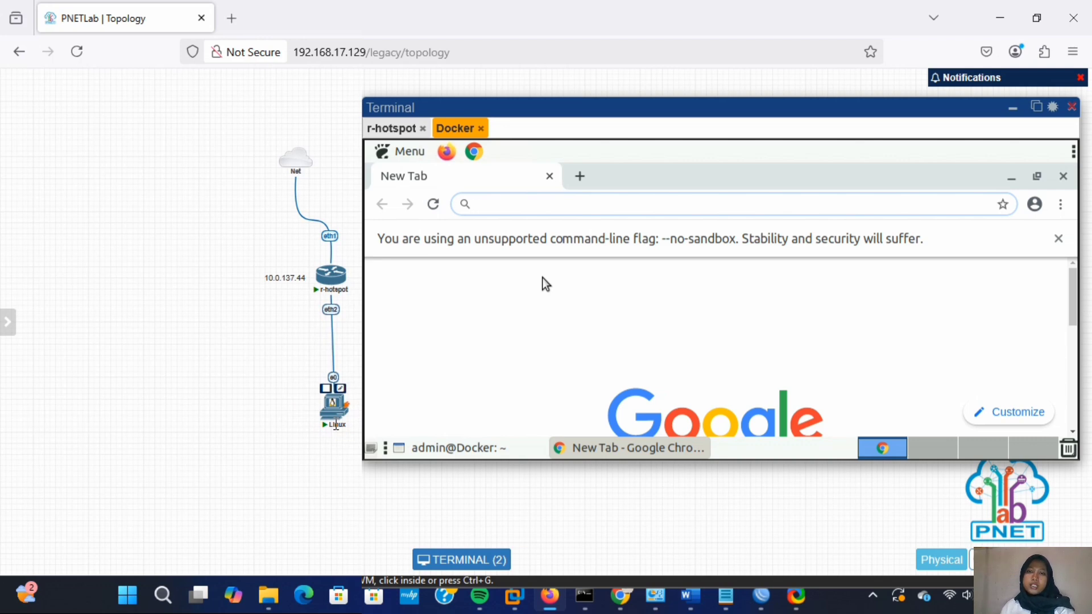
- Browse to mikrotik.co.id so the hotspot login page appears
{"action": "type", "text": "mikr"}
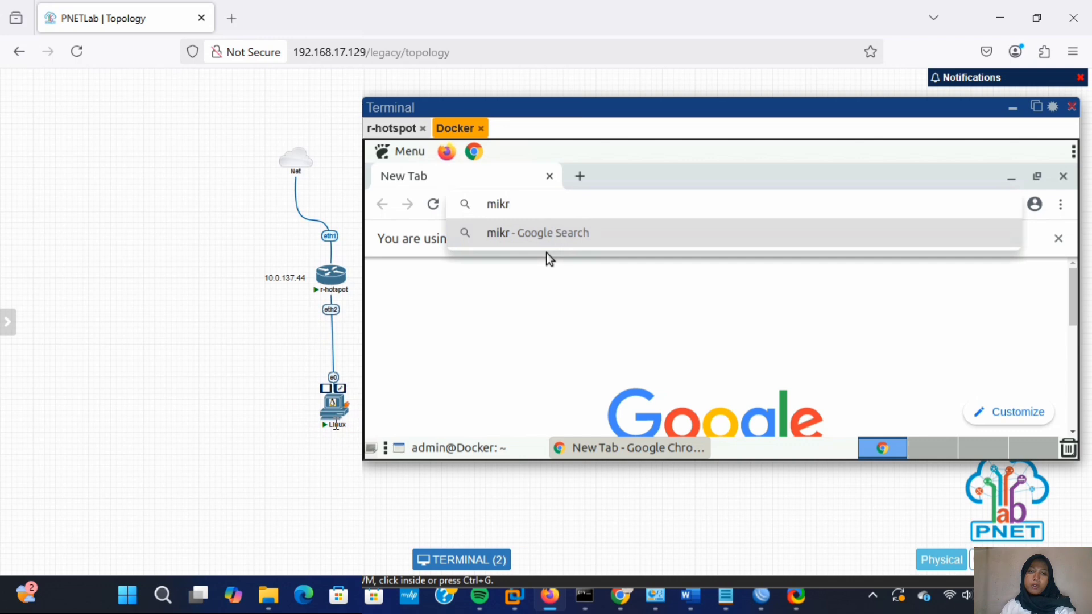
{"action": "type", "text": "otik.co.id"}
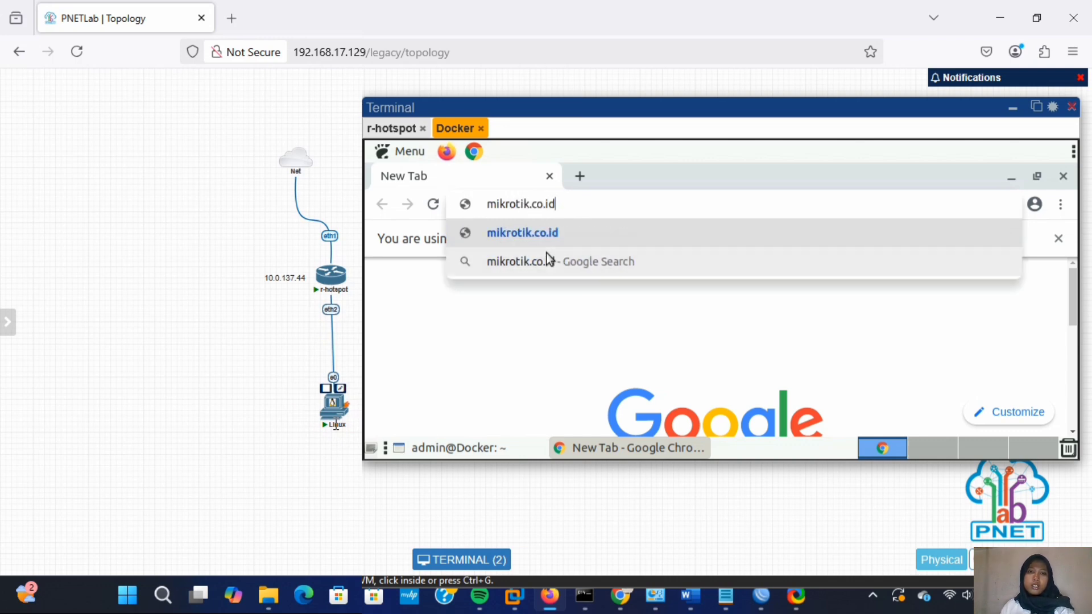
{"action": "key", "text": "Return"}
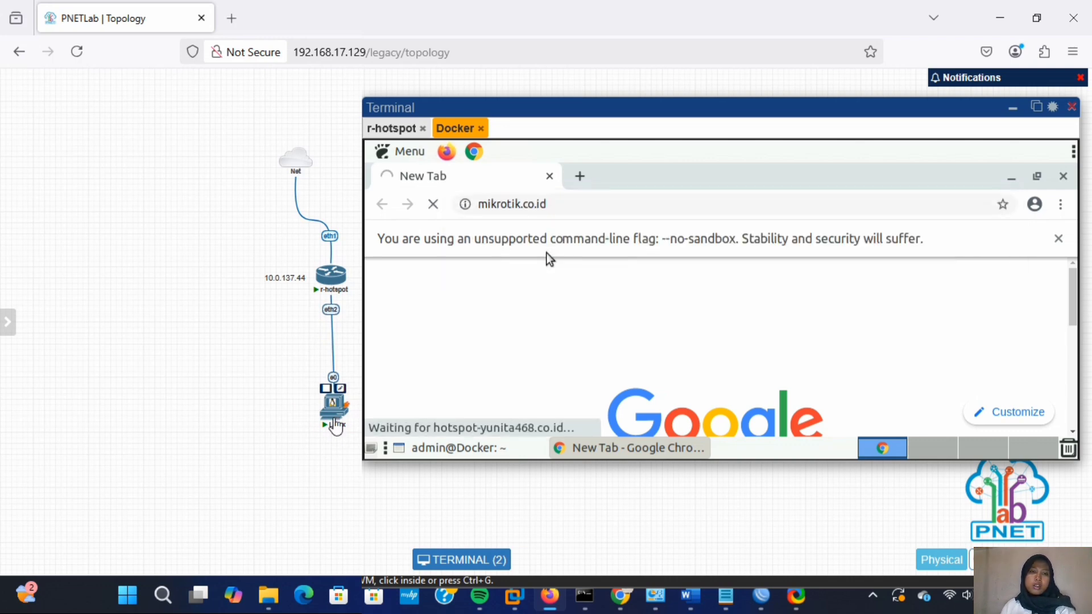
{"action": "scroll", "coordinate": [519, 310], "scroll_direction": "down", "scroll_amount": 2}
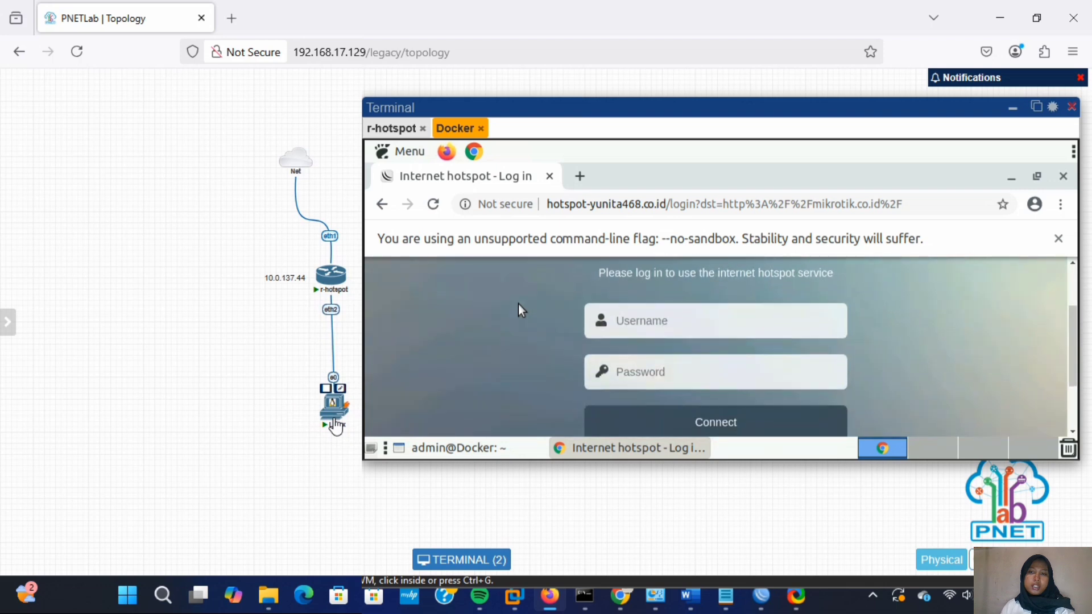
- Log in to the hotspot with the wizard-created account's username and password, then return to WinBox
{"action": "left_click", "coordinate": [663, 322]}
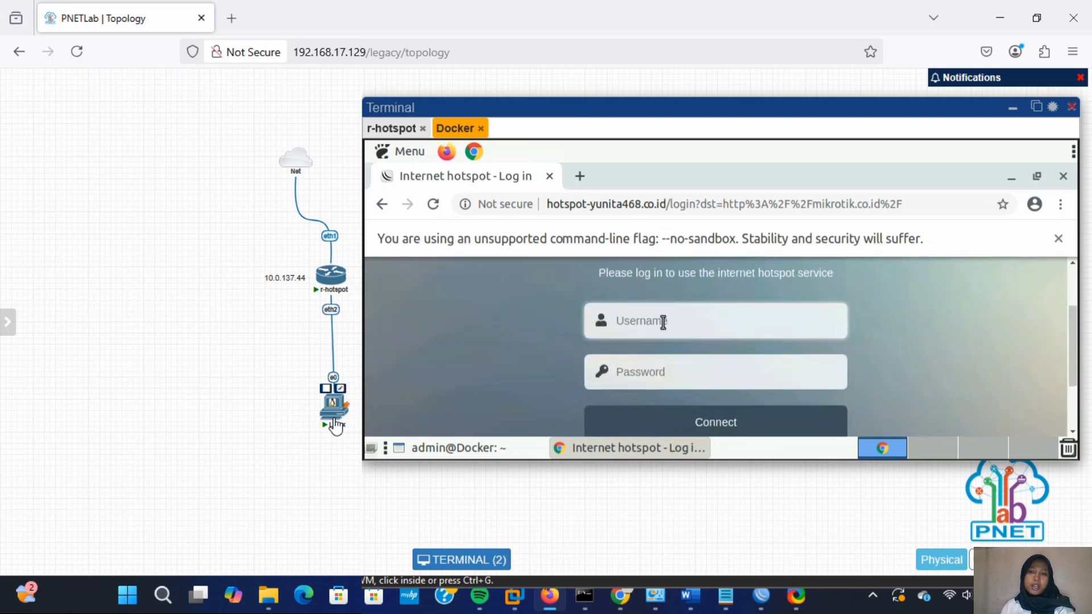
{"action": "type", "text": "yunita"}
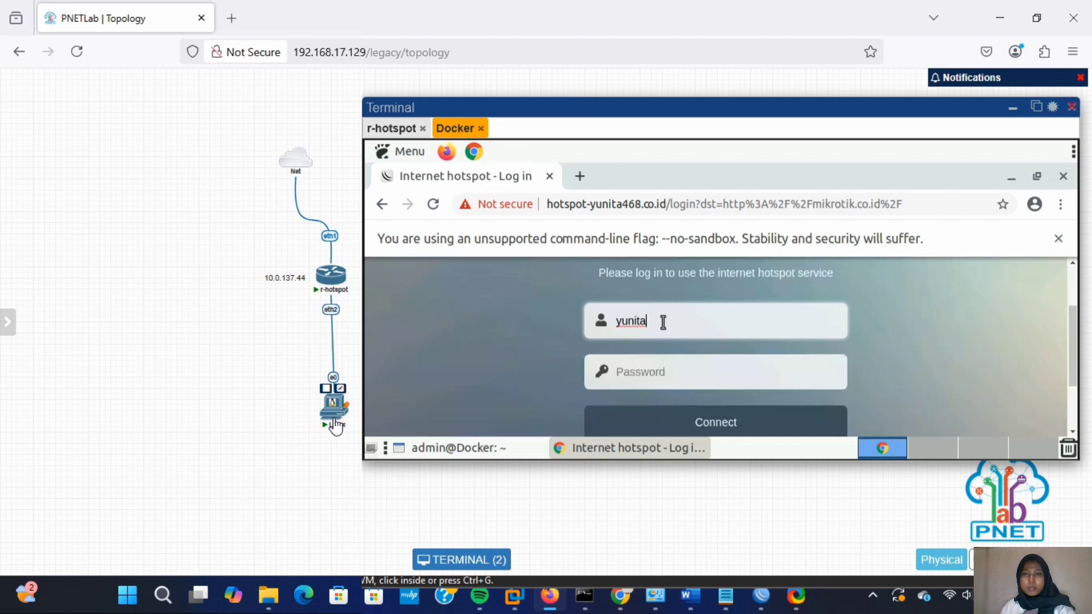
{"action": "type", "text": "468"}
{"action": "left_click", "coordinate": [643, 374]}
{"action": "type", "text": "123"}
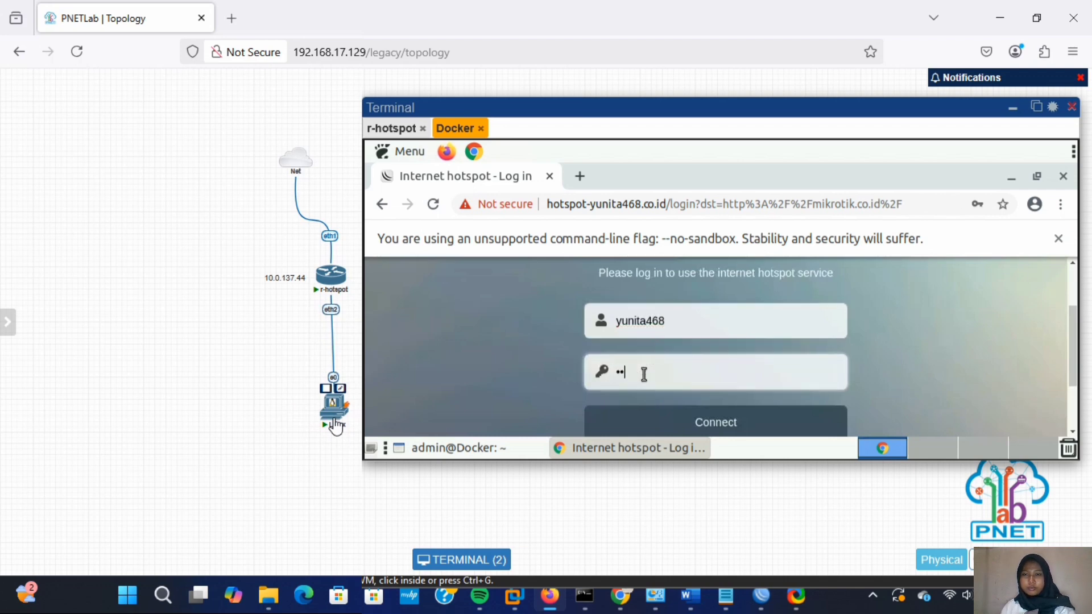
{"action": "left_click", "coordinate": [639, 419]}
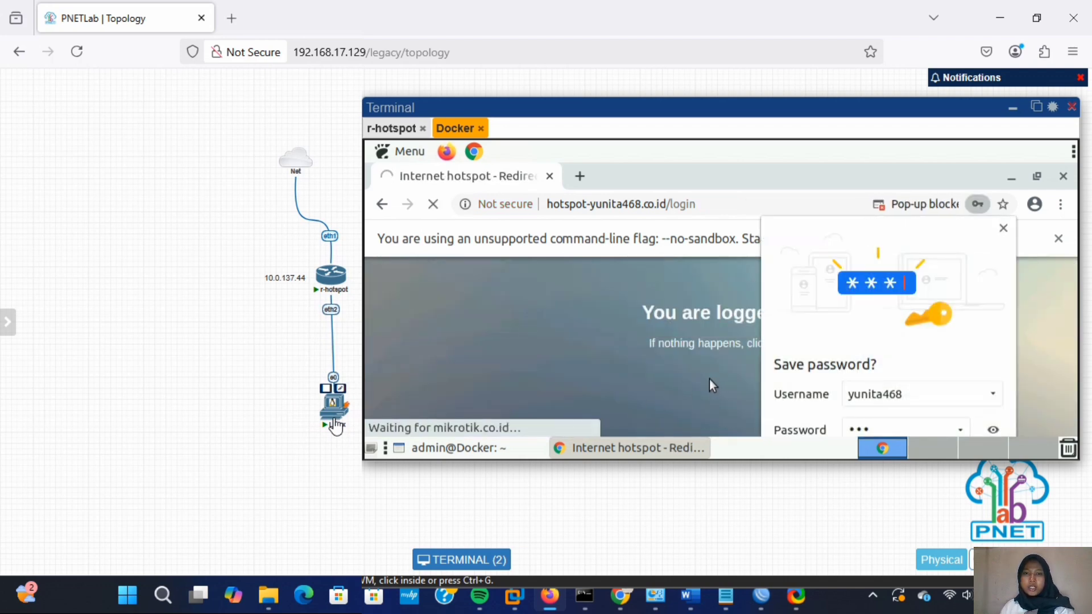
{"action": "left_click_drag", "start_coordinate": [734, 470], "coordinate": [731, 513]}
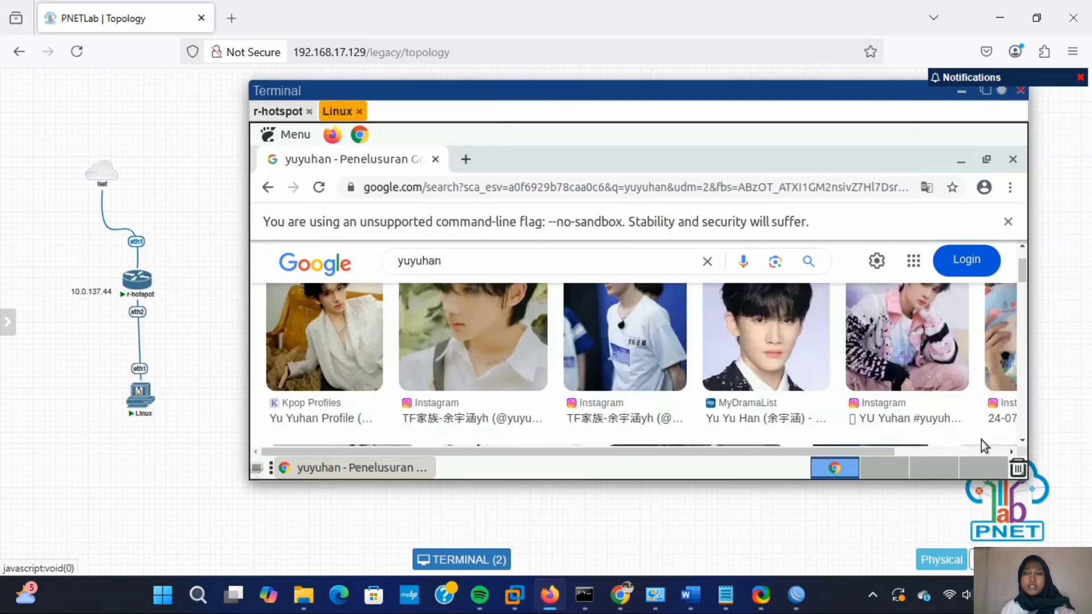
{"action": "left_click", "coordinate": [807, 591]}
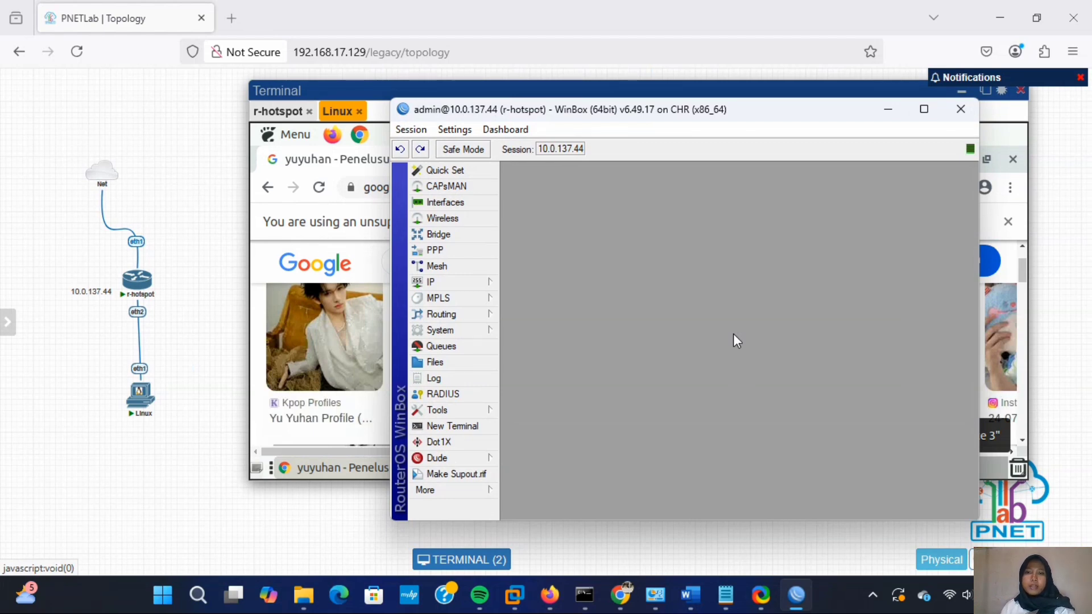
- Open the Hotspot Users list in WinBox and start a new user
{"action": "left_click", "coordinate": [488, 283]}
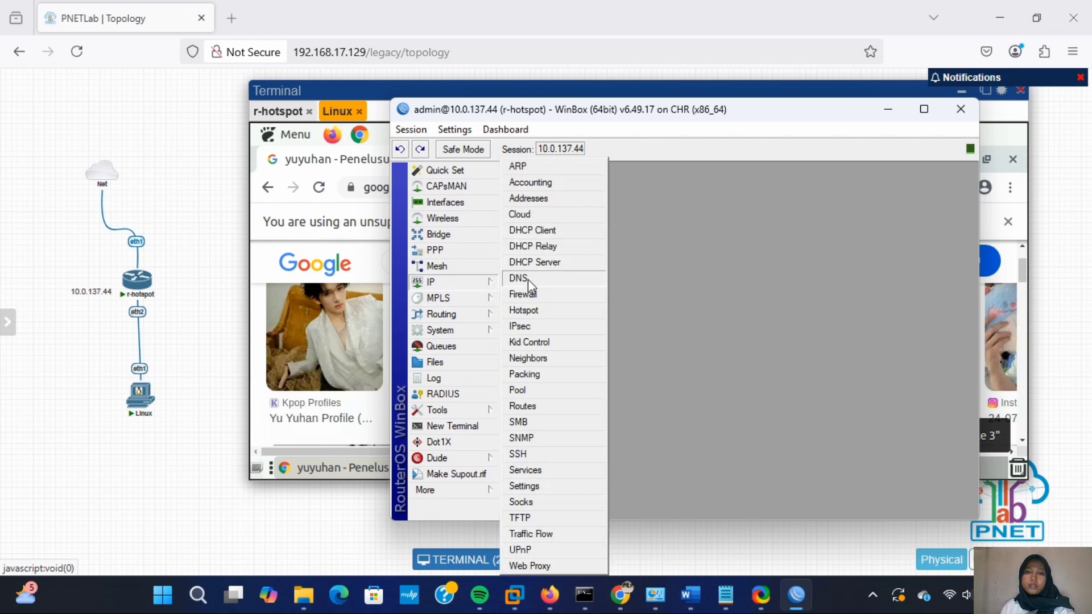
{"action": "left_click", "coordinate": [571, 308]}
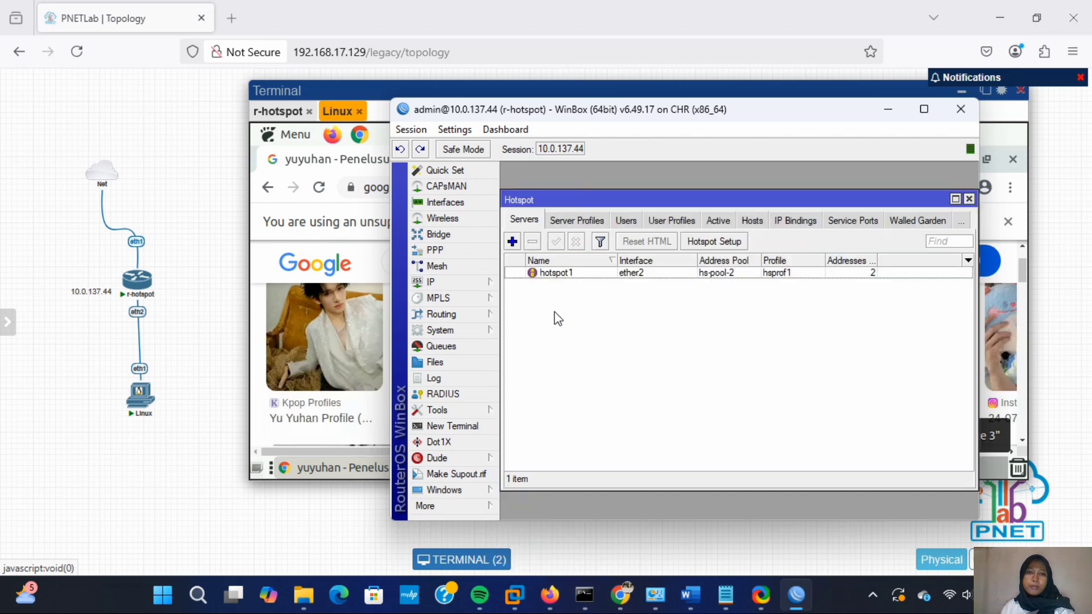
{"action": "left_click", "coordinate": [626, 221]}
{"action": "left_click", "coordinate": [565, 340]}
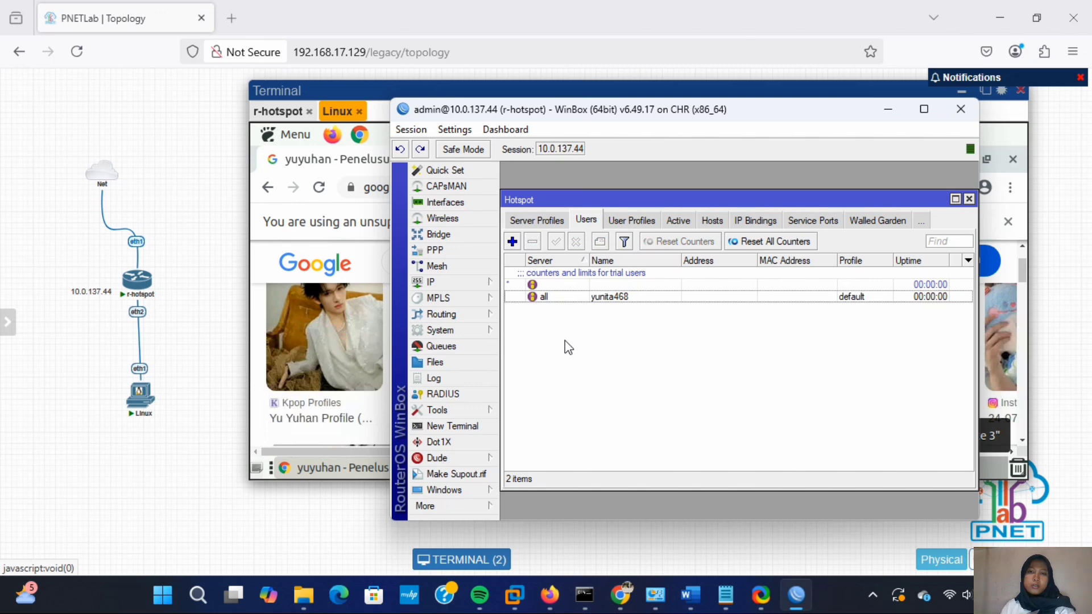
{"action": "left_click", "coordinate": [512, 242]}
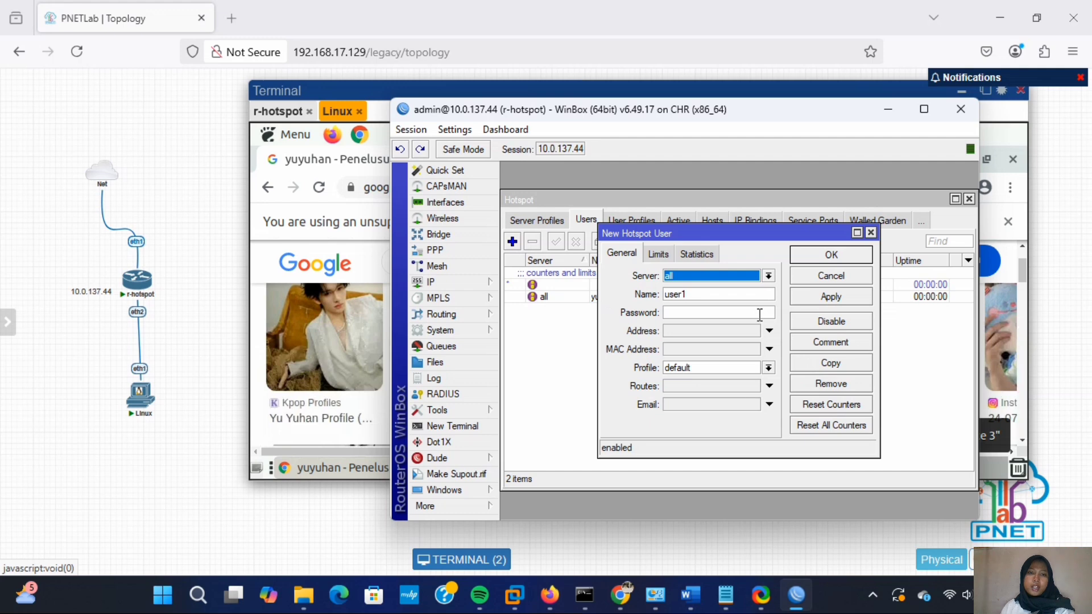
- Save user1 with Server set to all, a password and the default profile
{"action": "left_click", "coordinate": [768, 277]}
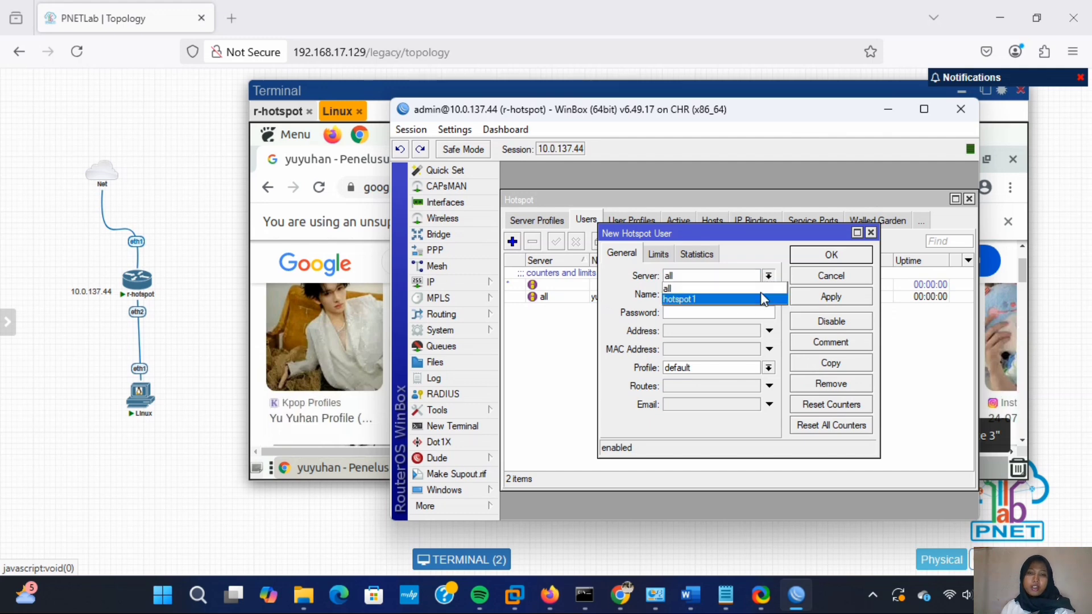
{"action": "left_click", "coordinate": [761, 296]}
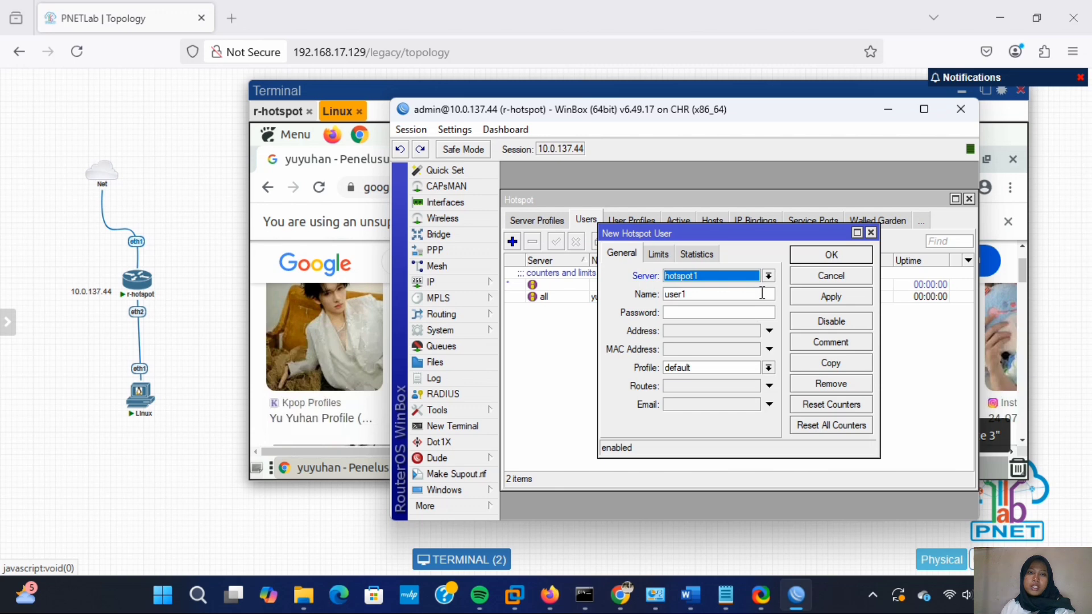
{"action": "left_click", "coordinate": [769, 276]}
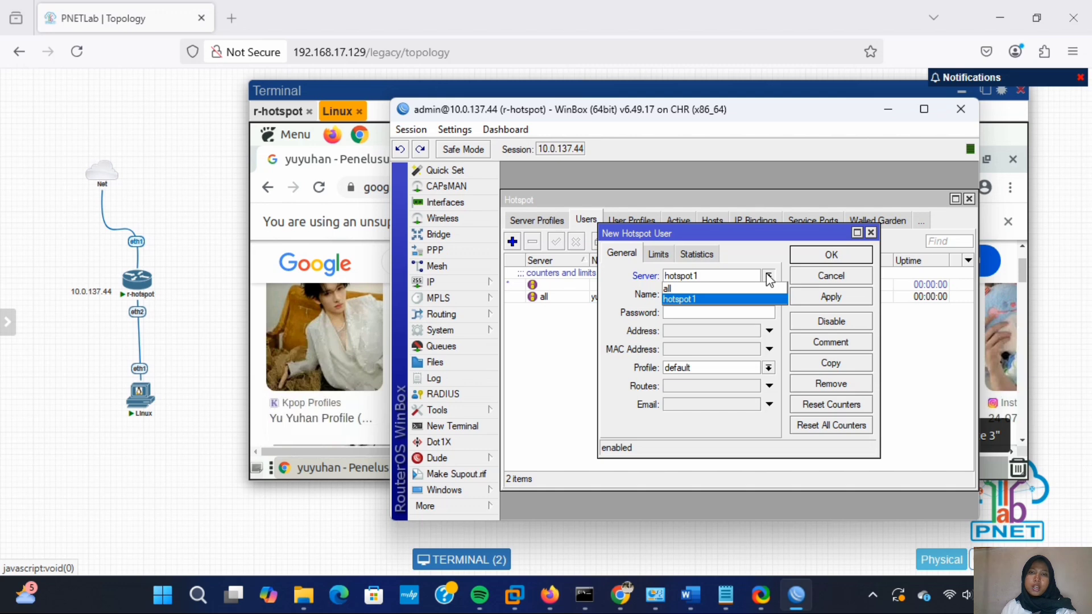
{"action": "left_click", "coordinate": [749, 286]}
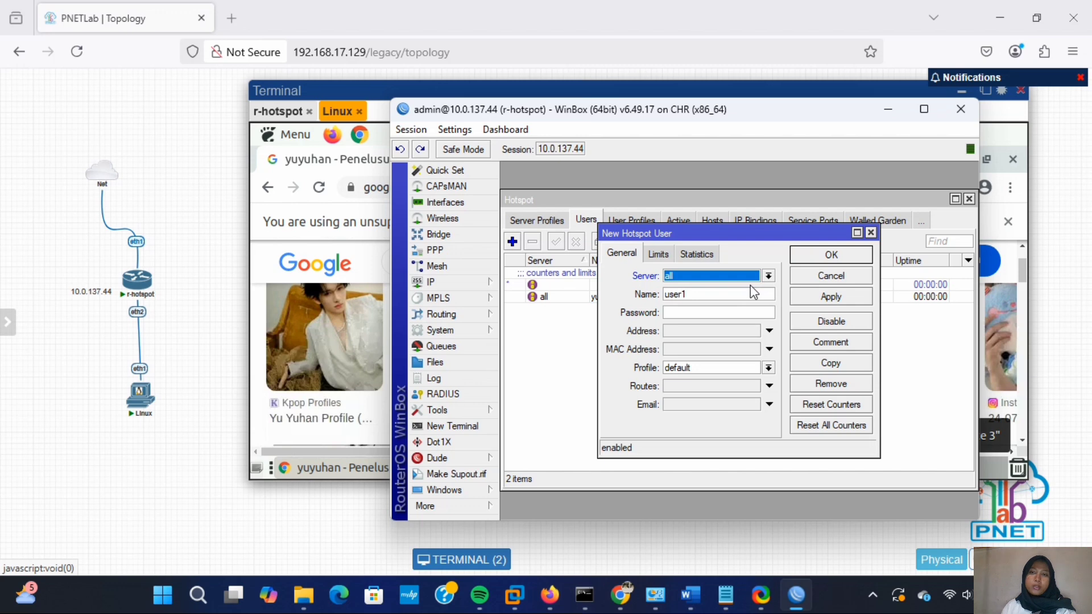
{"action": "left_click", "coordinate": [733, 319]}
{"action": "type", "text": "1"}
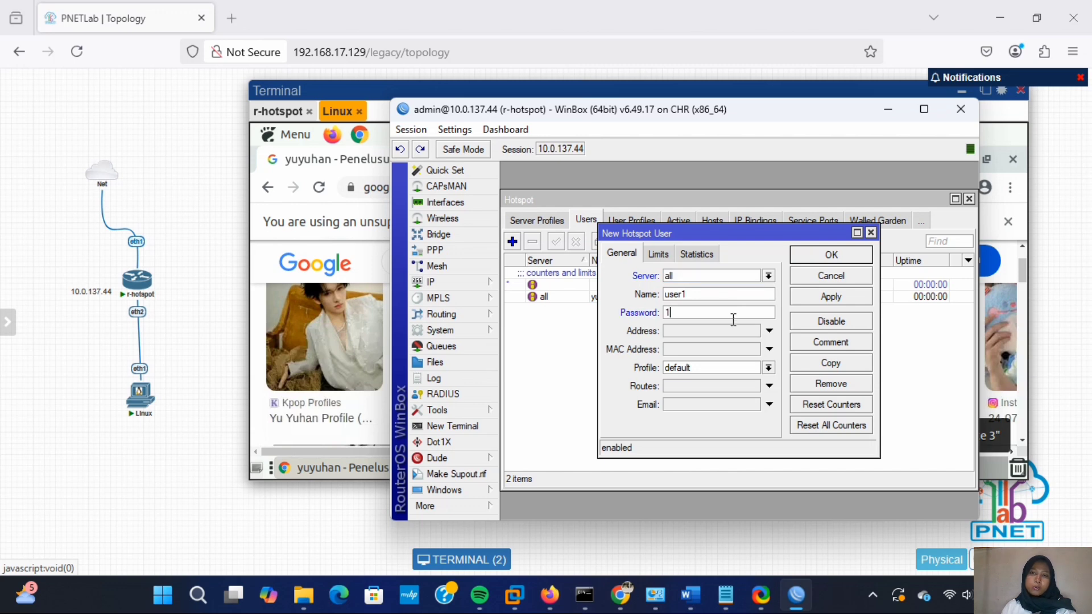
{"action": "type", "text": "234"}
{"action": "key", "text": "Tab"}
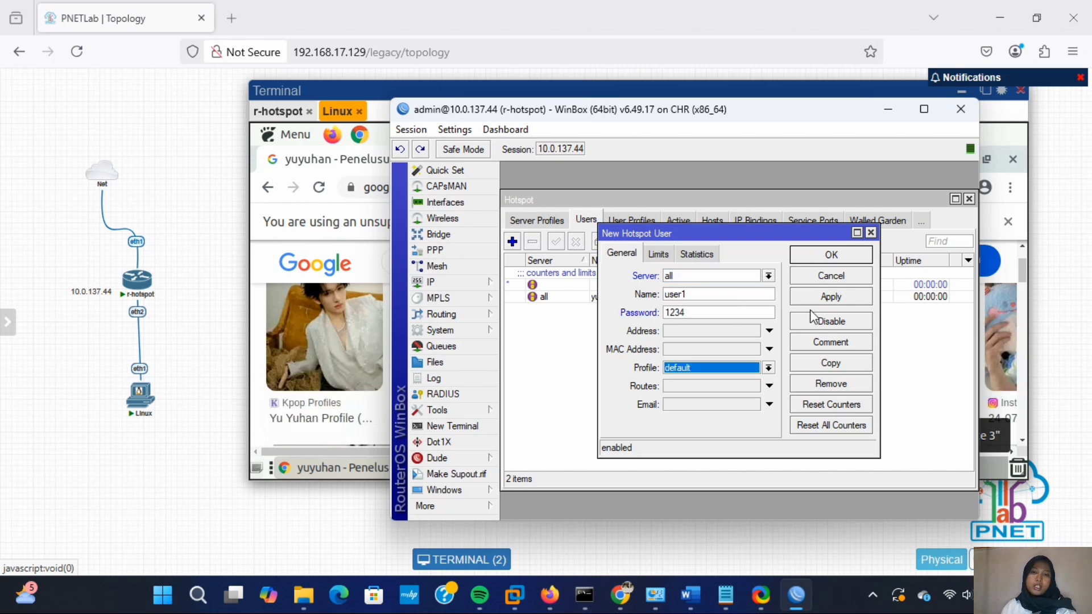
{"action": "left_click", "coordinate": [827, 298]}
{"action": "left_click", "coordinate": [830, 254]}
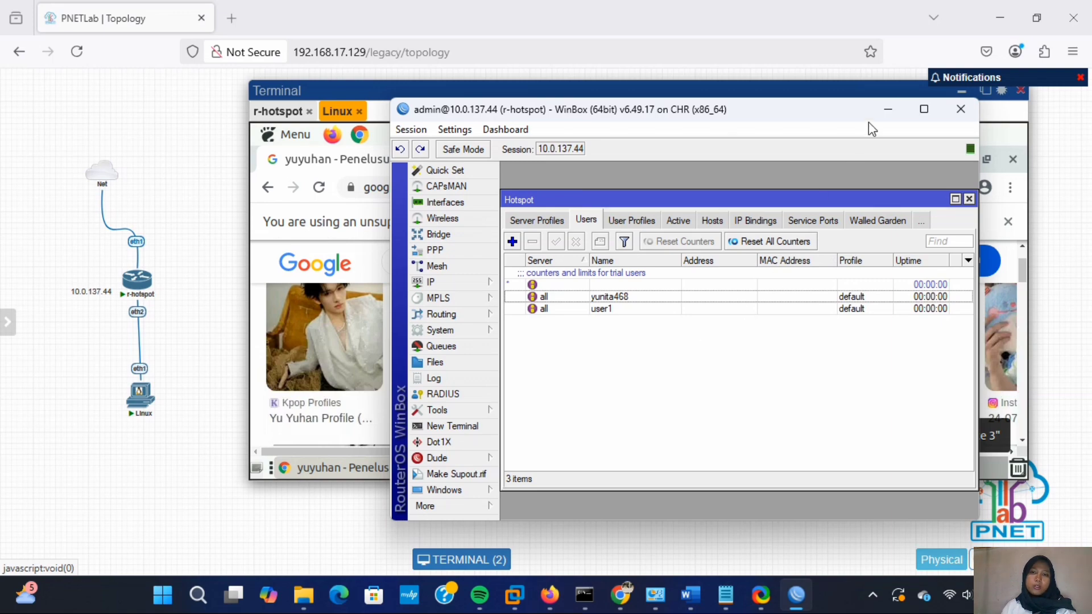
{"action": "left_click", "coordinate": [886, 108]}
- Load 10.5.50.1/status in a new Chrome tab, log out of the hotspot, then log back in
{"action": "left_click", "coordinate": [467, 163]}
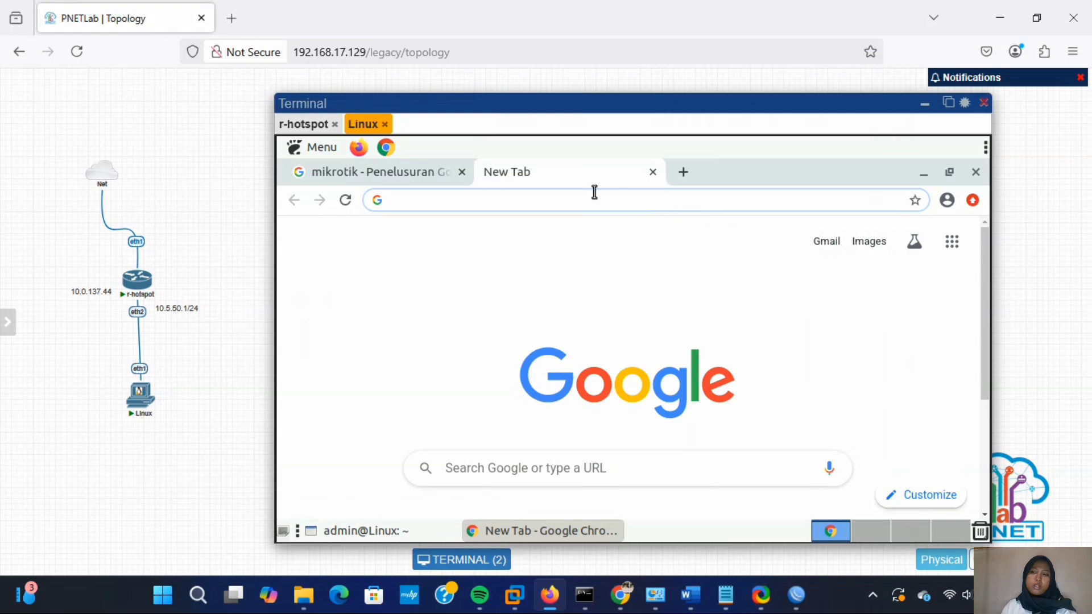
{"action": "left_click", "coordinate": [593, 200]}
{"action": "type", "text": "10"}
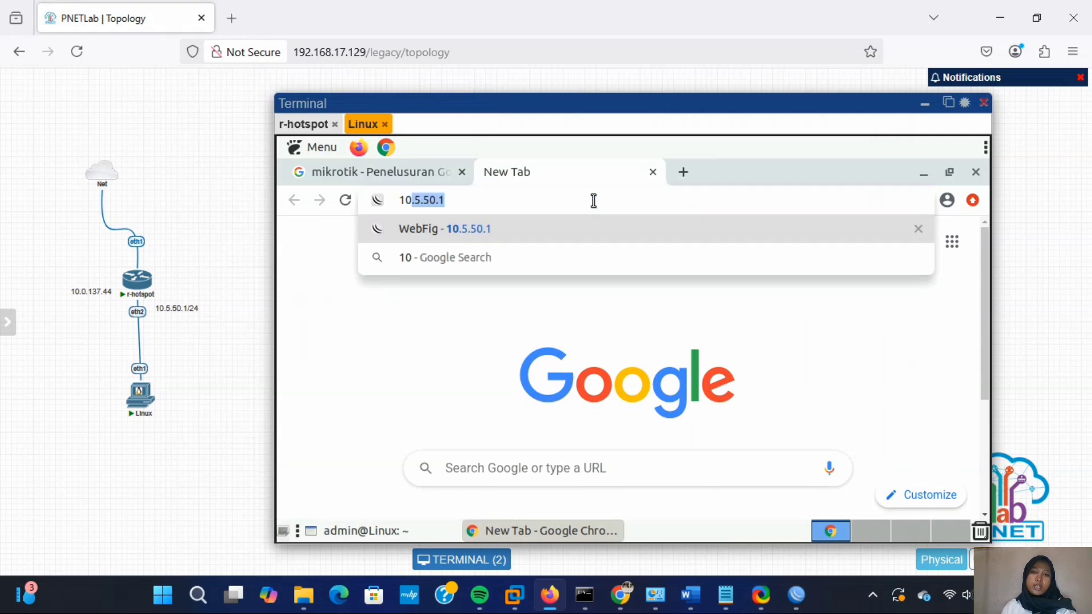
{"action": "type", "text": ".5.50.1/"}
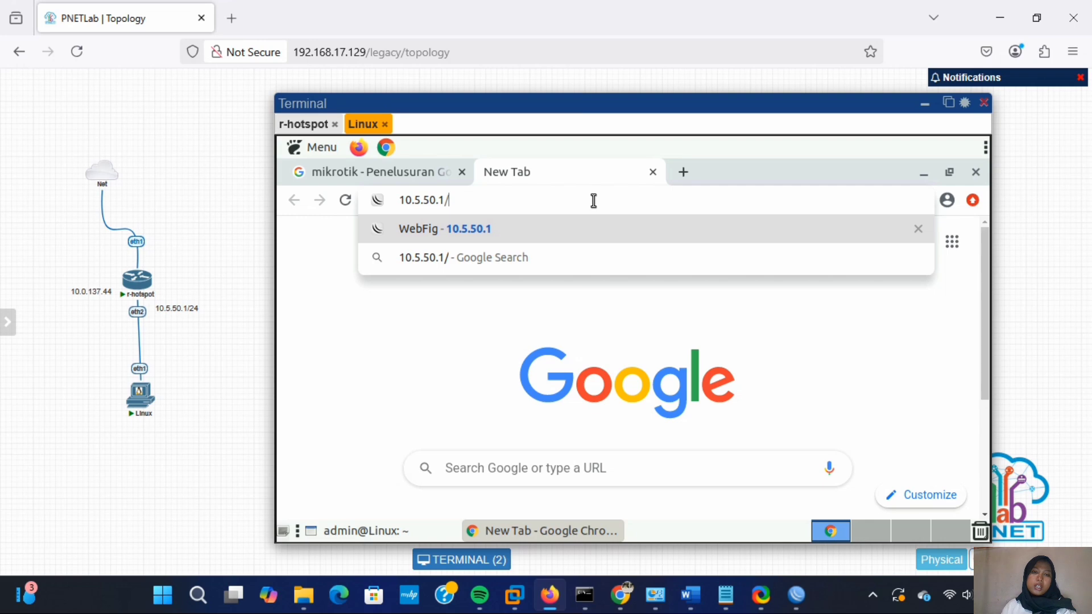
{"action": "type", "text": "status"}
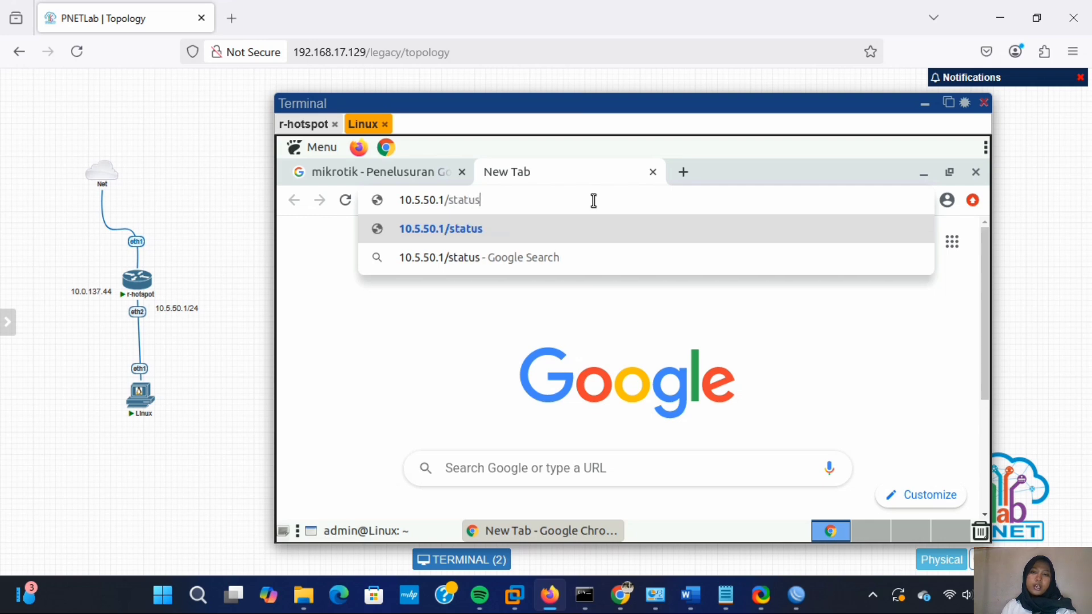
{"action": "key", "text": "Return"}
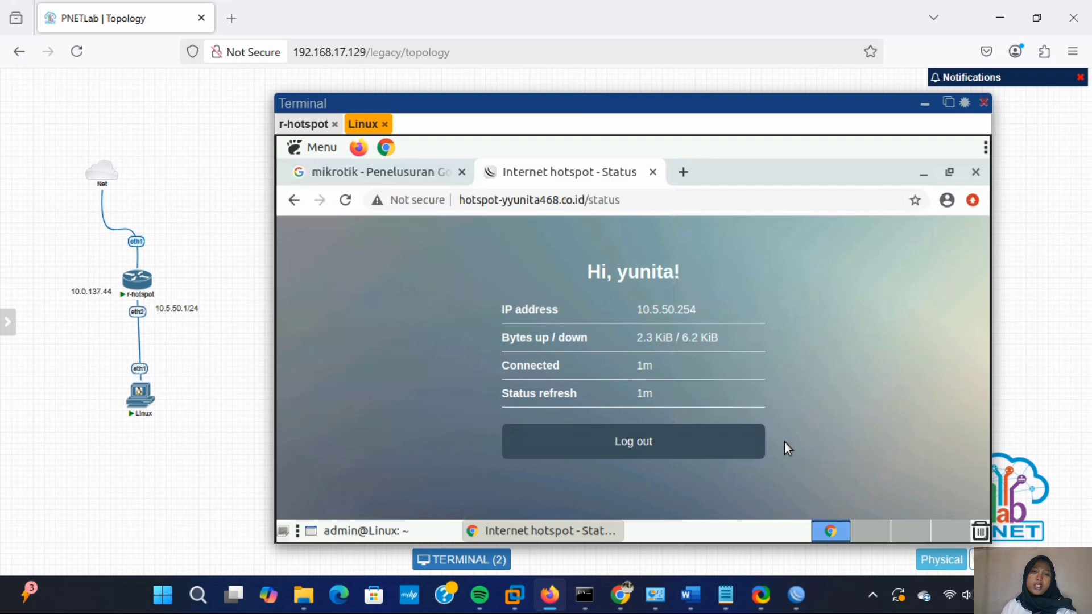
{"action": "left_click", "coordinate": [731, 448]}
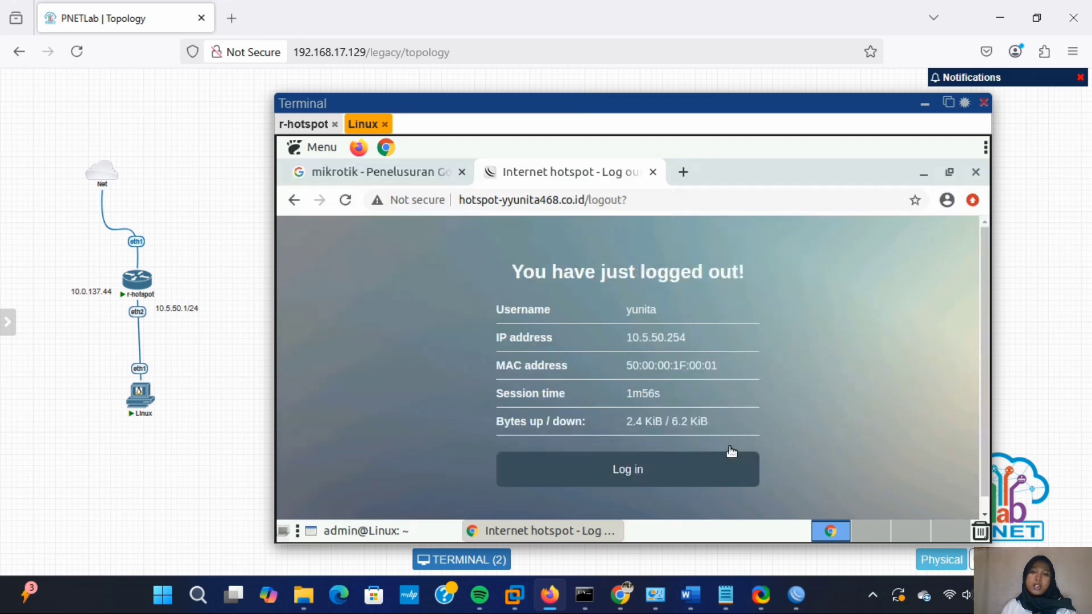
{"action": "left_click", "coordinate": [715, 474]}
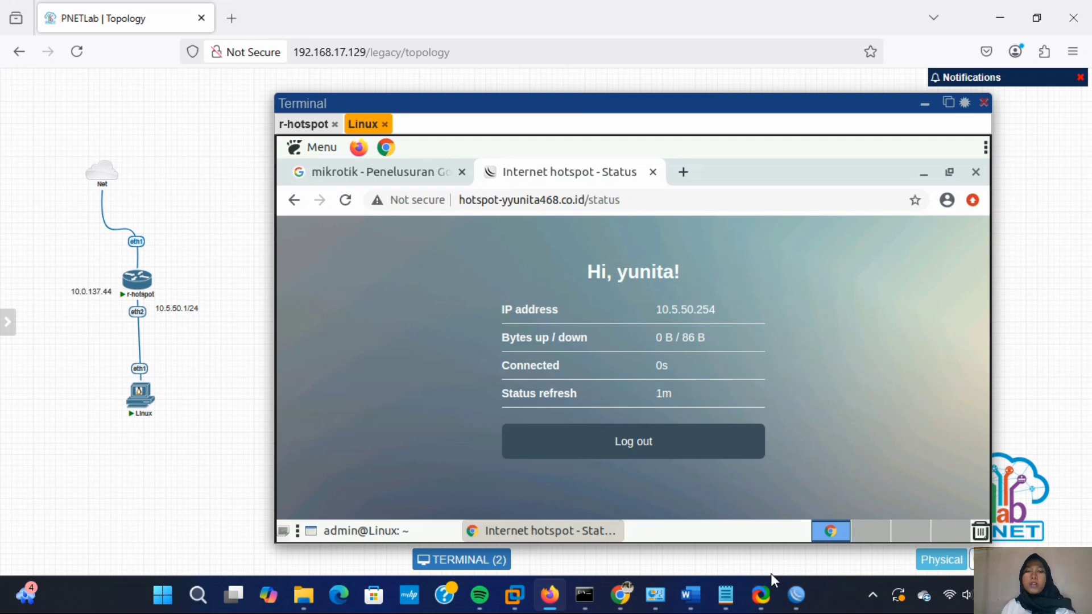
{"action": "left_click", "coordinate": [796, 595]}
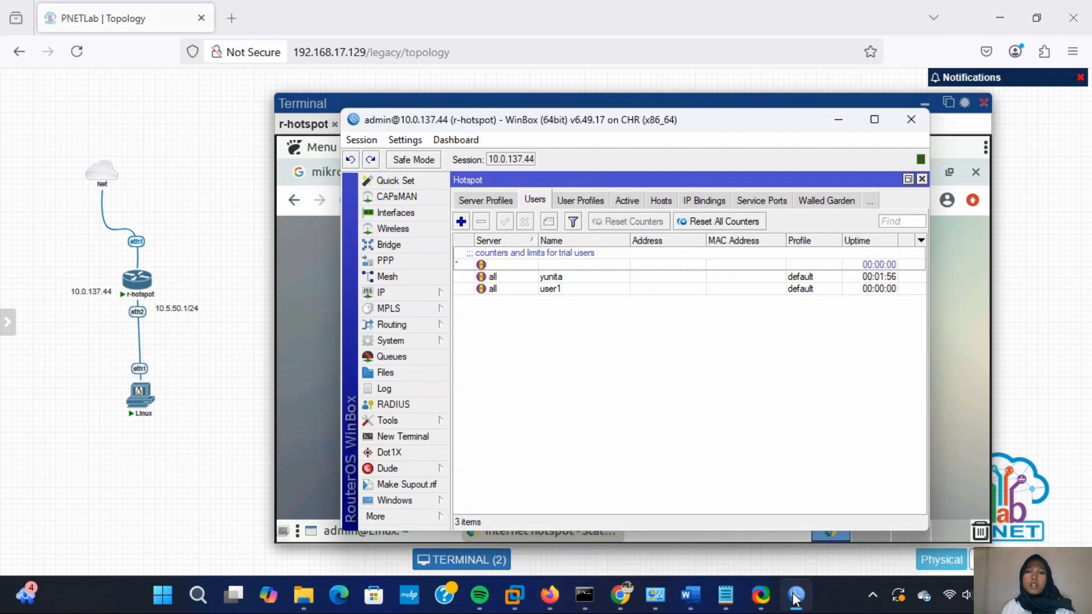
- Restrict the hsprof1 server profile to HTTP CHAP login by turning off cookie login
{"action": "left_click", "coordinate": [492, 202]}
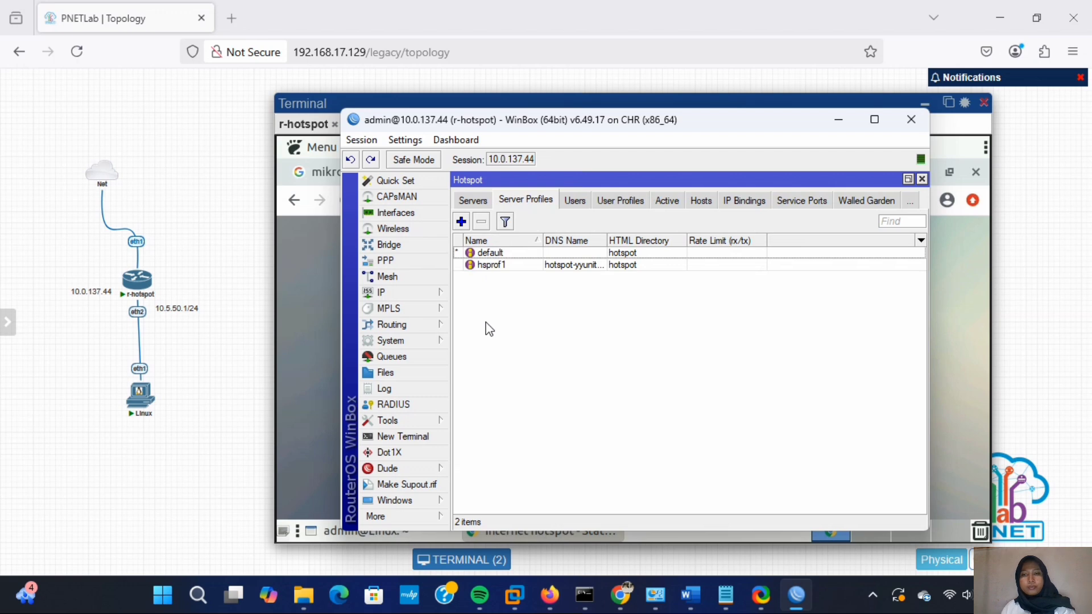
{"action": "double_click", "coordinate": [519, 265]}
{"action": "left_click", "coordinate": [576, 218]}
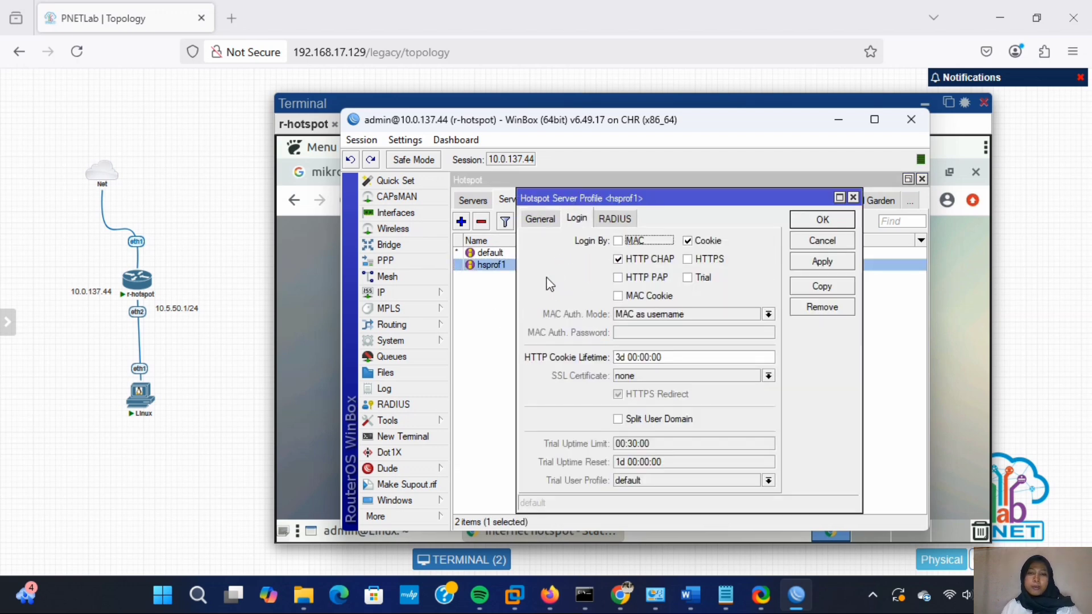
{"action": "left_click", "coordinate": [689, 241]}
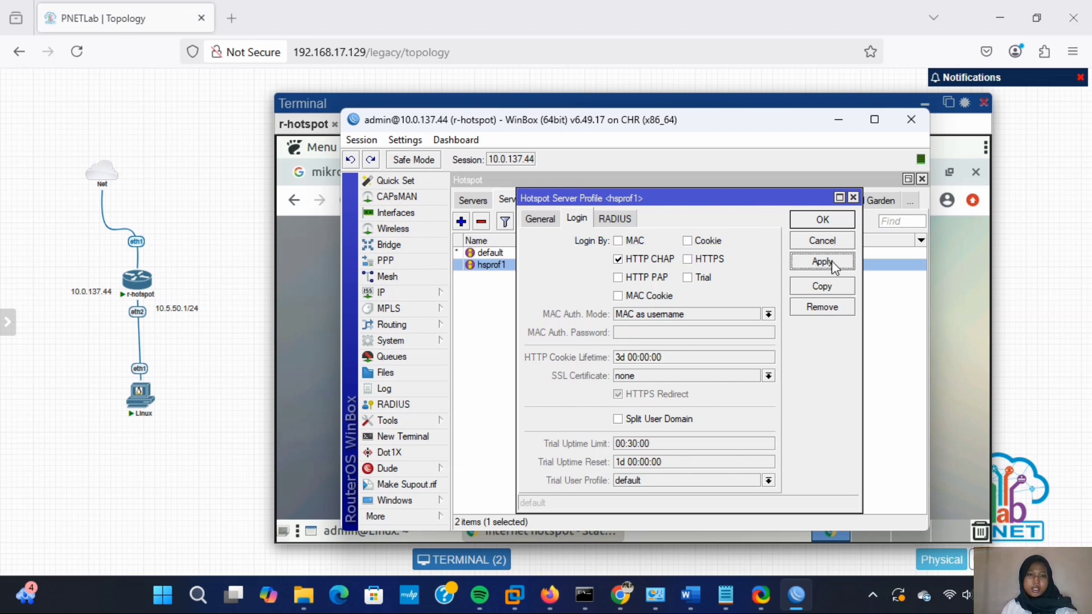
{"action": "left_click", "coordinate": [833, 220]}
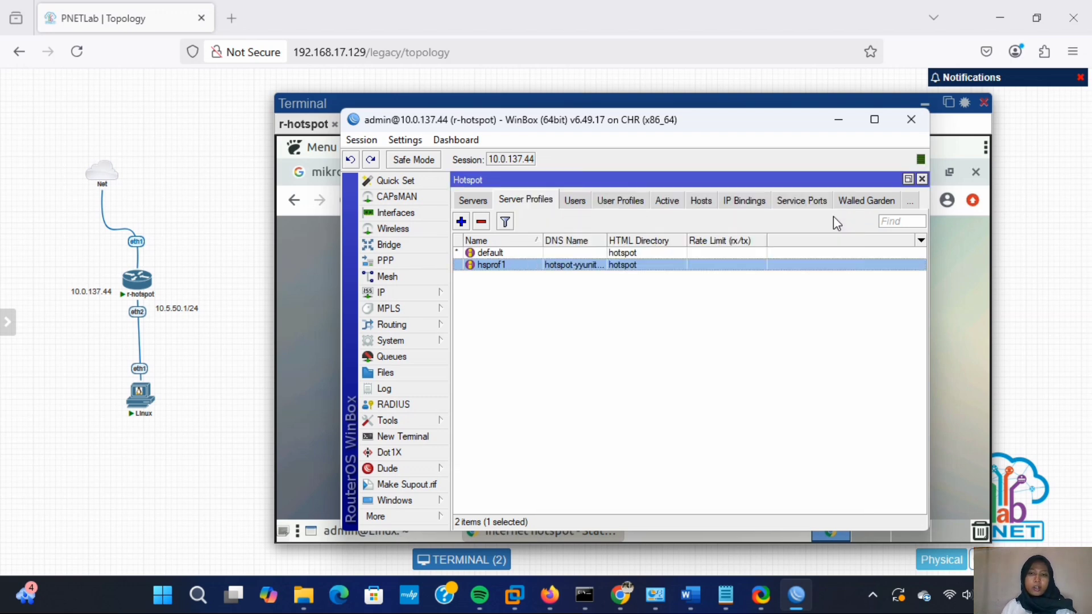
- Delete both stored hotspot cookies from the Cookies list
{"action": "left_click", "coordinate": [908, 204]}
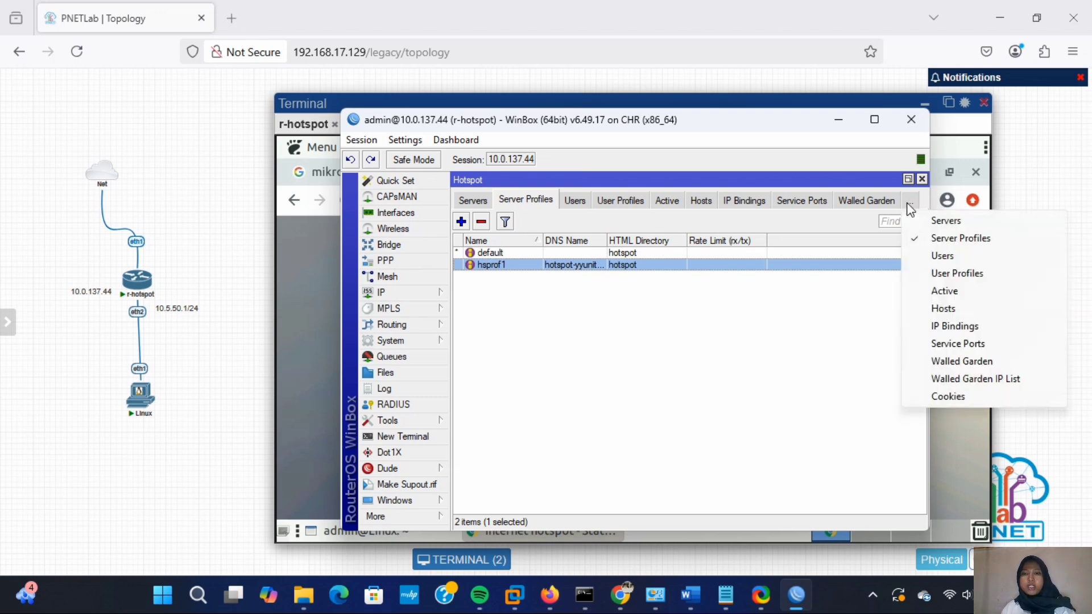
{"action": "left_click", "coordinate": [948, 397]}
{"action": "left_click", "coordinate": [484, 252]}
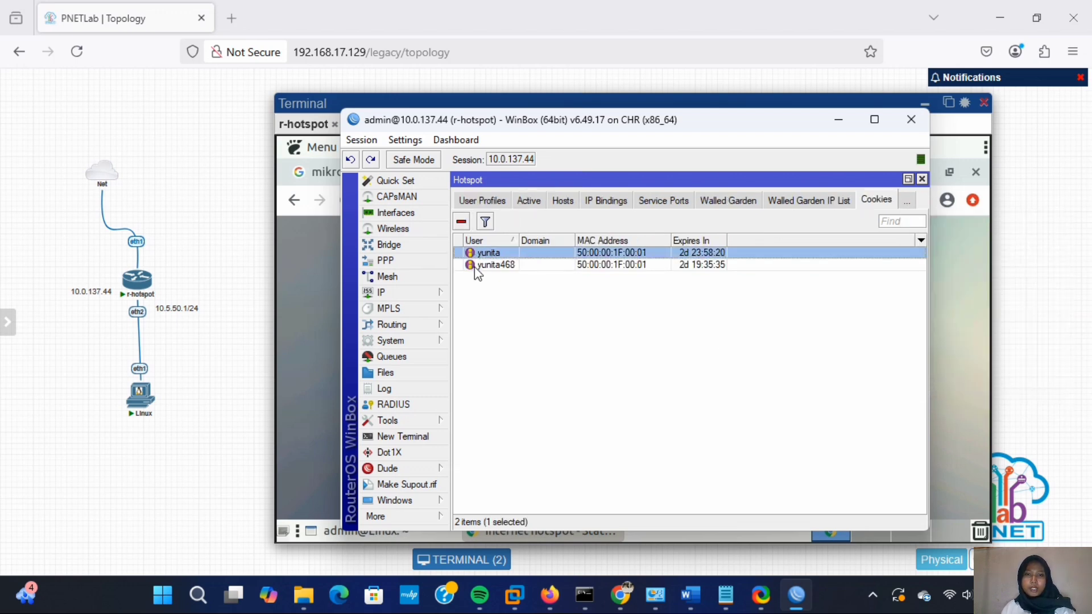
{"action": "left_click", "coordinate": [474, 265], "text": "shift"}
{"action": "left_click", "coordinate": [462, 223]}
{"action": "left_click", "coordinate": [311, 321]}
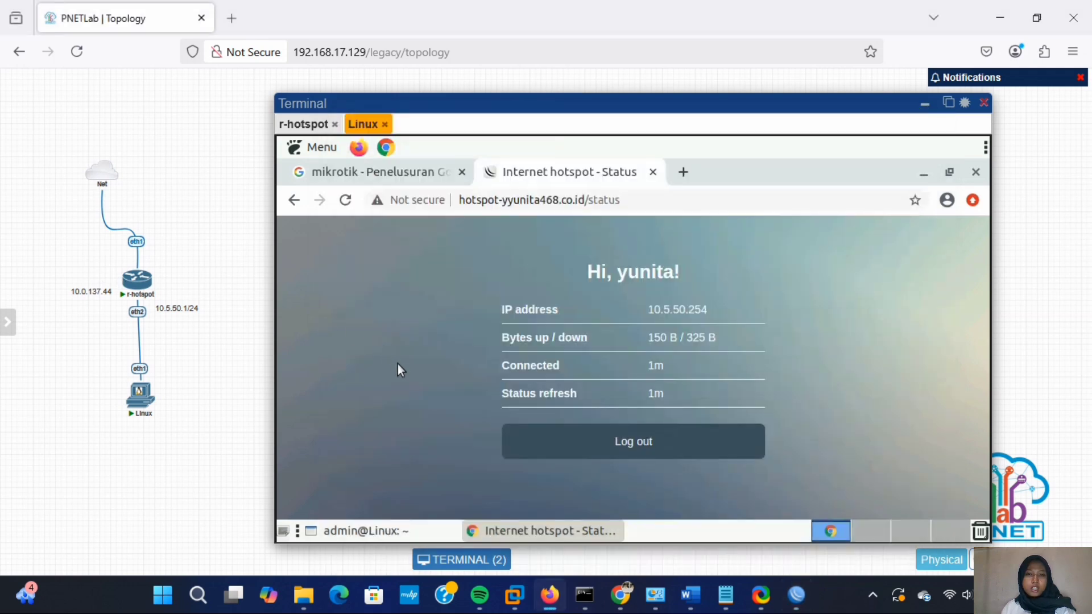
- Log out, sign back in to the hotspot as user1 with its password, and dismiss the save-password prompt
{"action": "left_click", "coordinate": [558, 450]}
{"action": "left_click", "coordinate": [555, 459]}
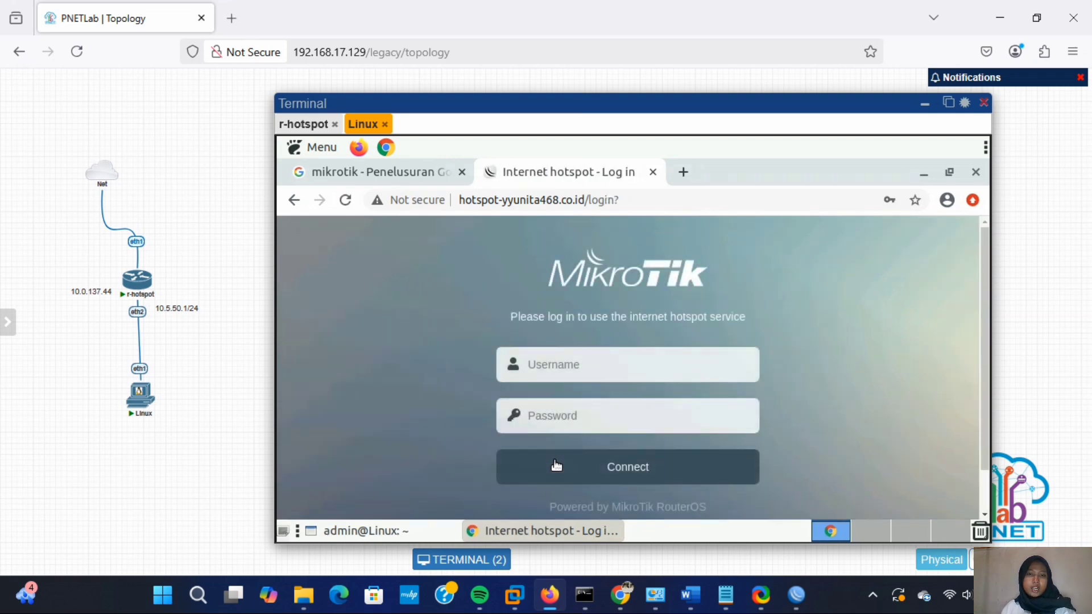
{"action": "left_click", "coordinate": [664, 371]}
{"action": "type", "text": "user1"}
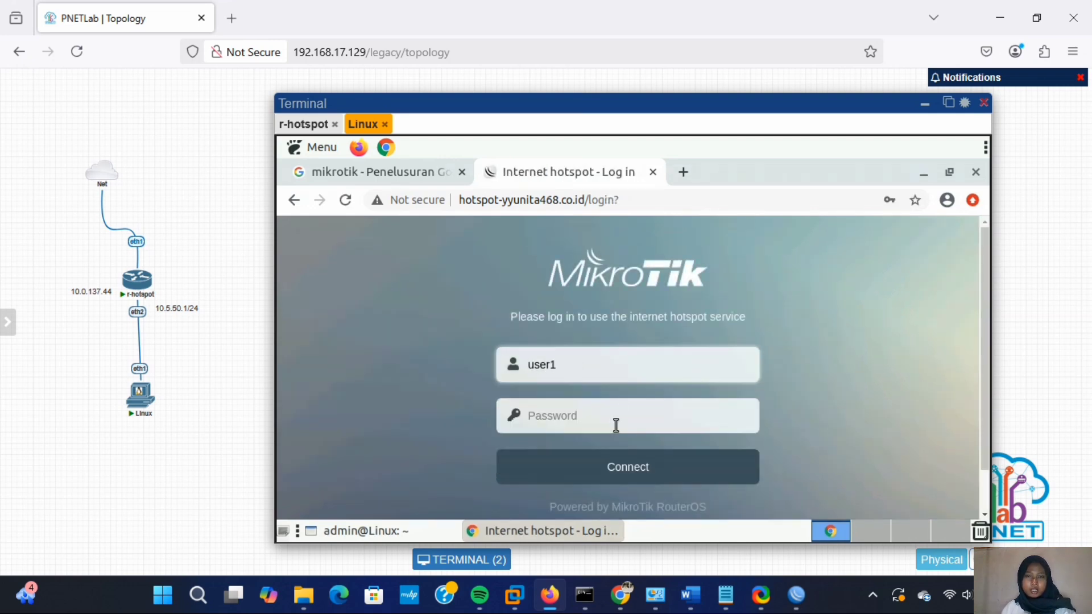
{"action": "left_click", "coordinate": [616, 425]}
{"action": "type", "text": "123"}
{"action": "left_click", "coordinate": [610, 468]}
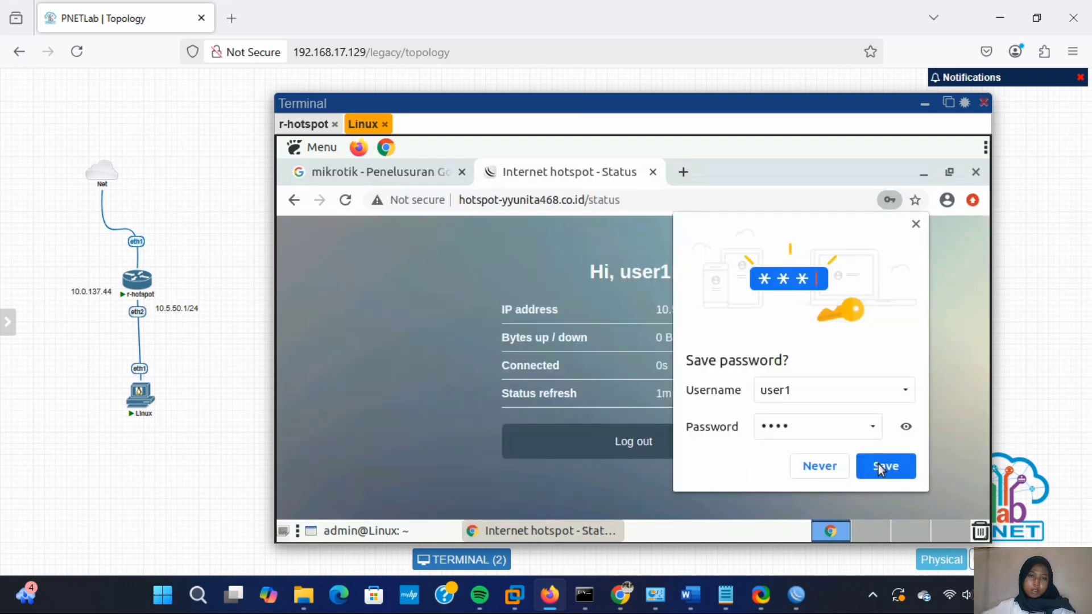
{"action": "left_click", "coordinate": [916, 224]}
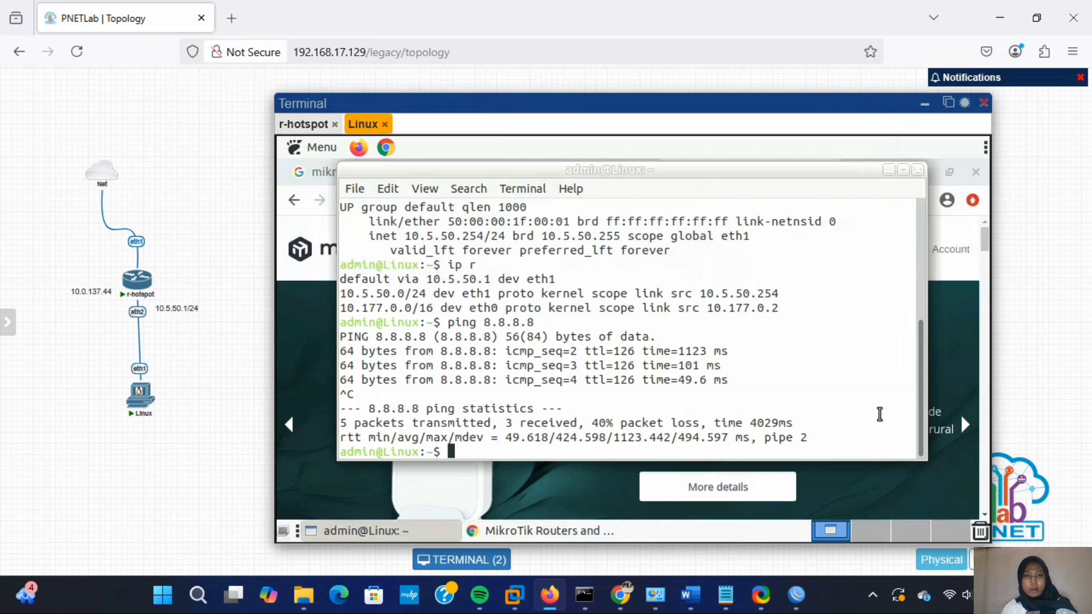
{"action": "left_click", "coordinate": [925, 104]}
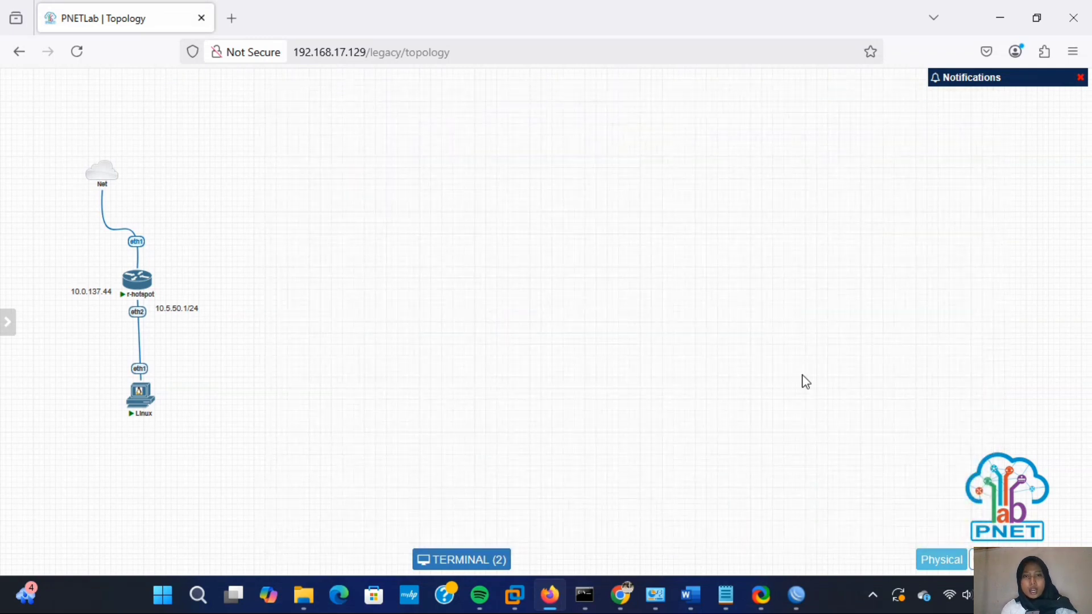
- Add user profile hotspot-512k with rate limit 512K/512K, then return to the users list
{"action": "left_click", "coordinate": [796, 595]}
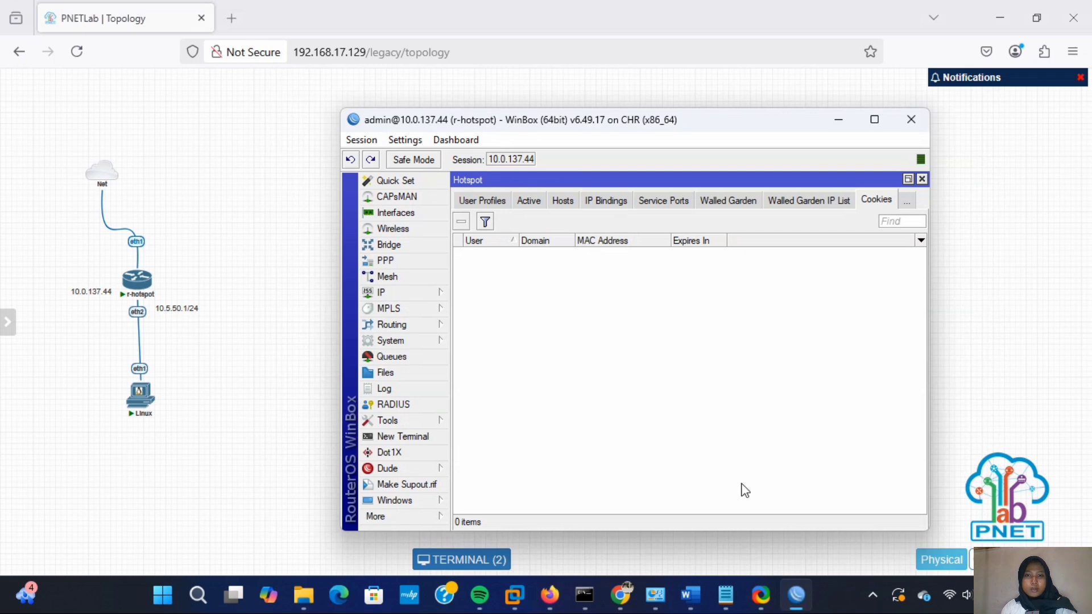
{"action": "left_click", "coordinate": [472, 202]}
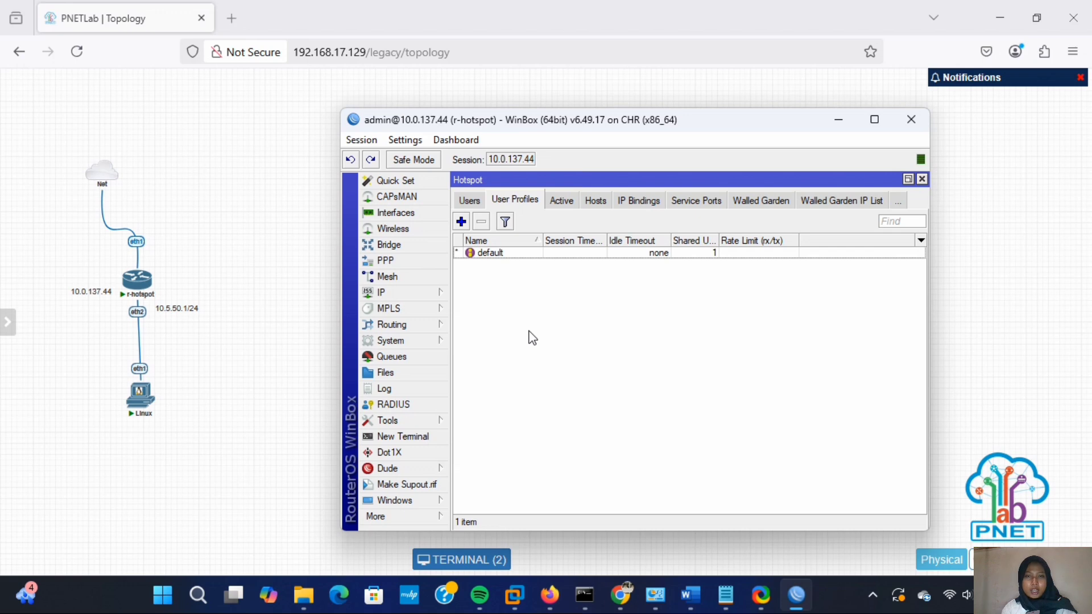
{"action": "left_click", "coordinate": [462, 222]}
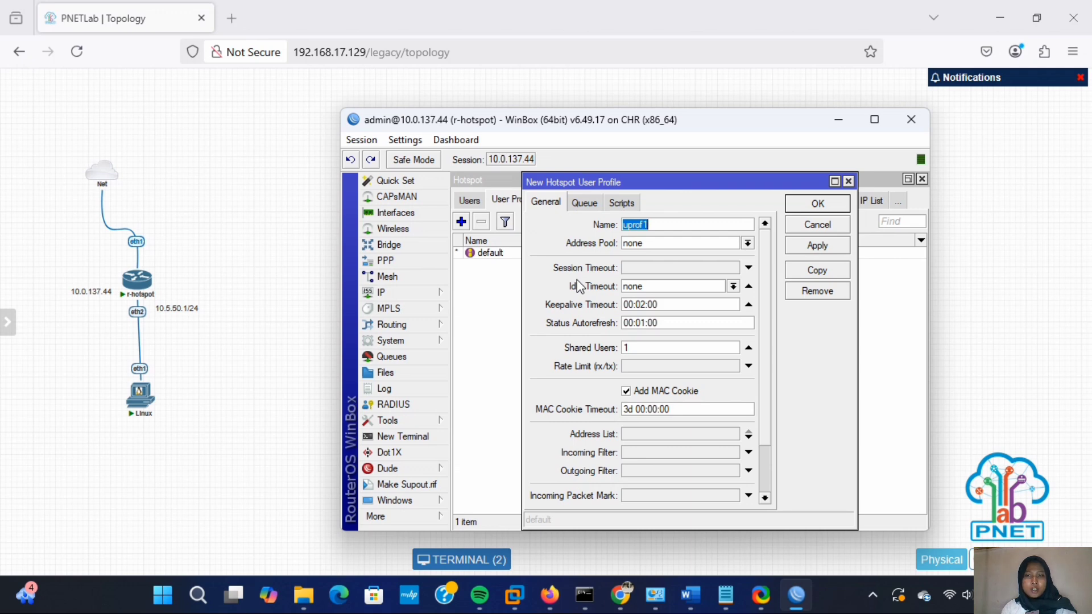
{"action": "type", "text": "hotspo"}
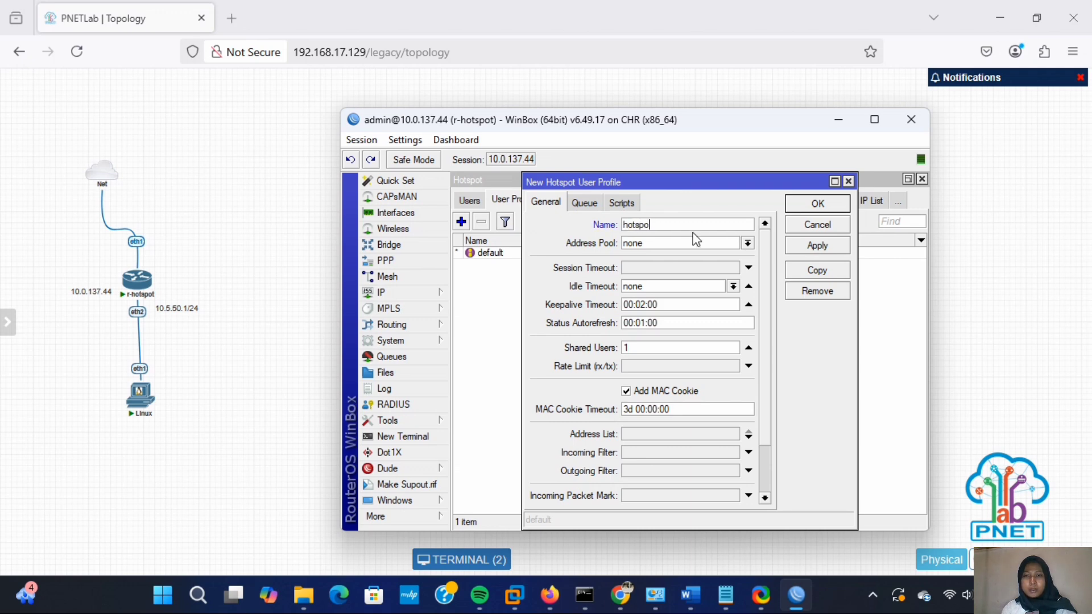
{"action": "type", "text": "t-512k"}
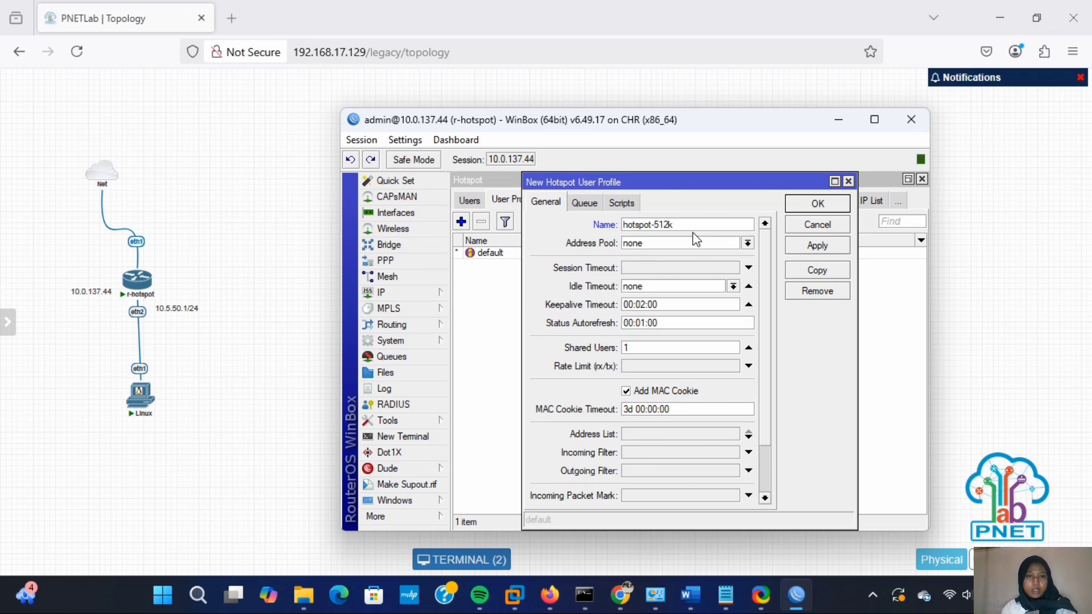
{"action": "left_click", "coordinate": [659, 369]}
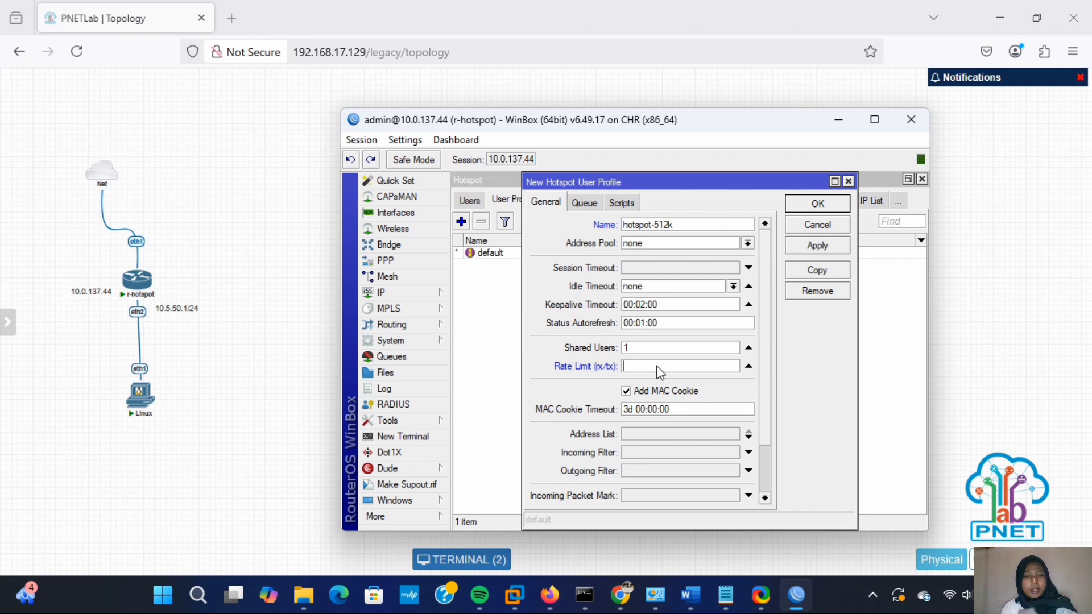
{"action": "type", "text": "5"}
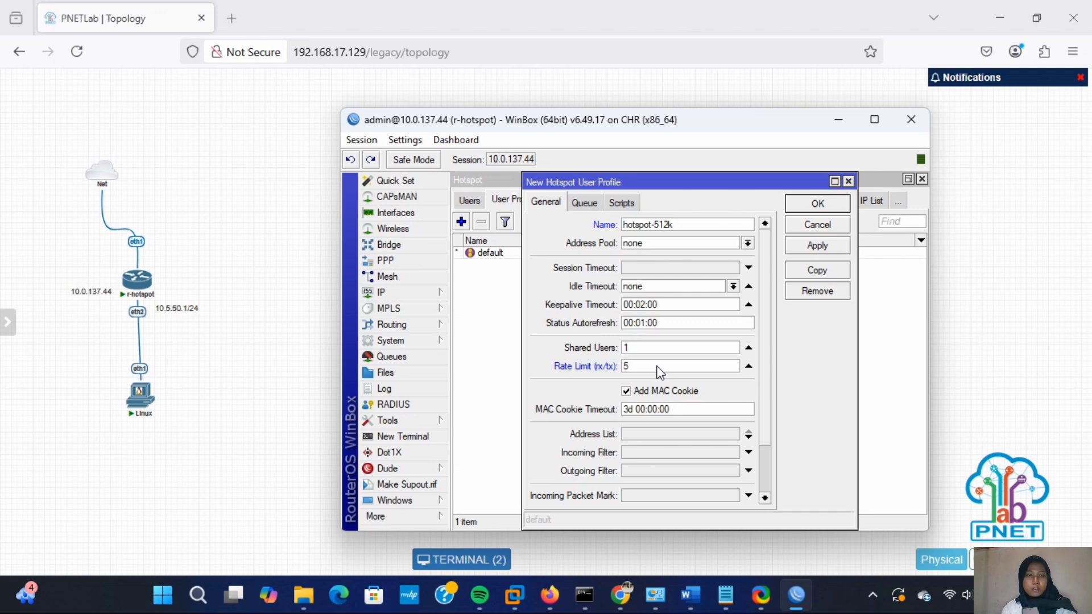
{"action": "type", "text": "12K/512K"}
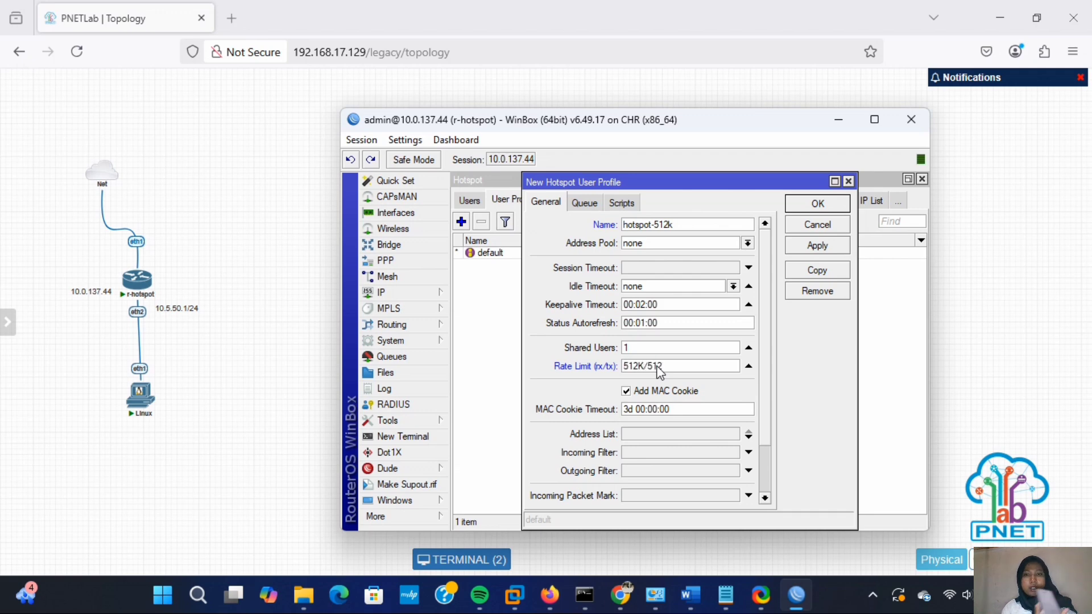
{"action": "left_click", "coordinate": [817, 245]}
{"action": "left_click", "coordinate": [818, 204]}
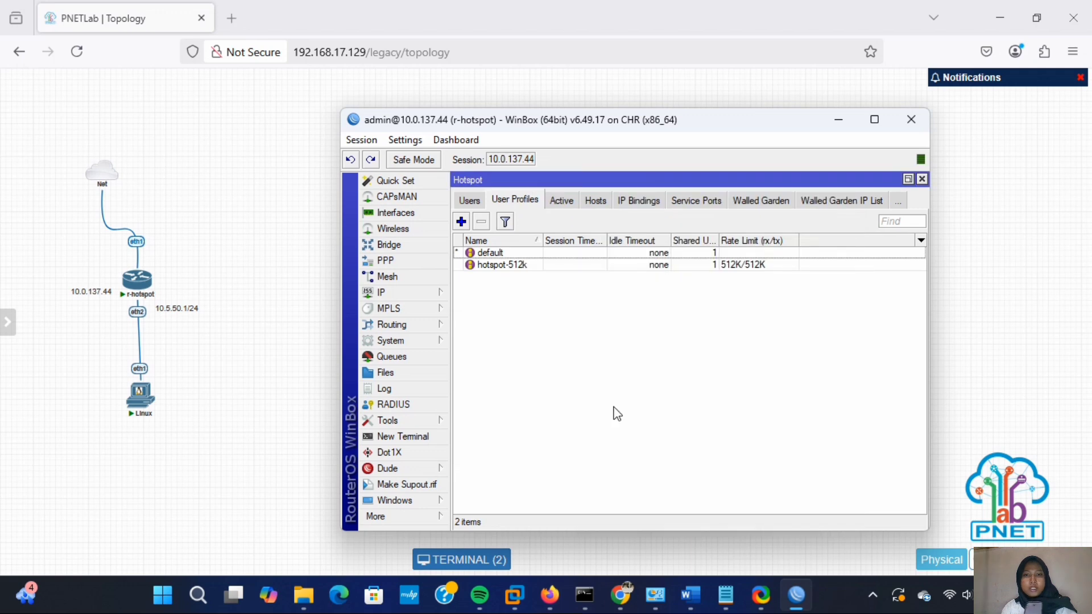
{"action": "left_click", "coordinate": [475, 201]}
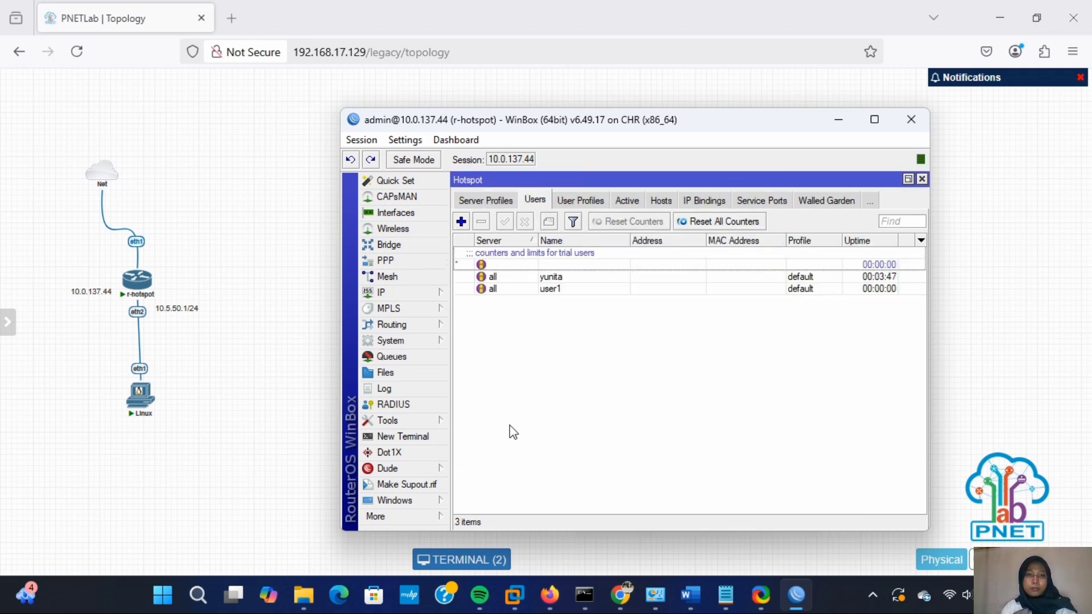
- Give user1 the hotspot-512k profile, then reopen the Linux client's console in PNETLab
{"action": "left_click", "coordinate": [500, 290]}
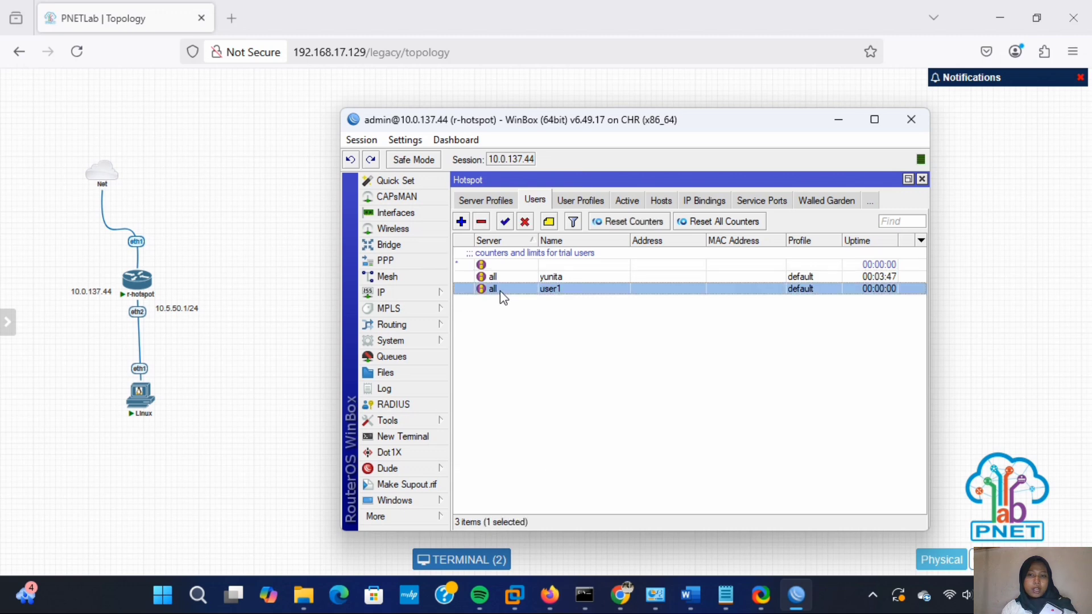
{"action": "double_click", "coordinate": [500, 290]}
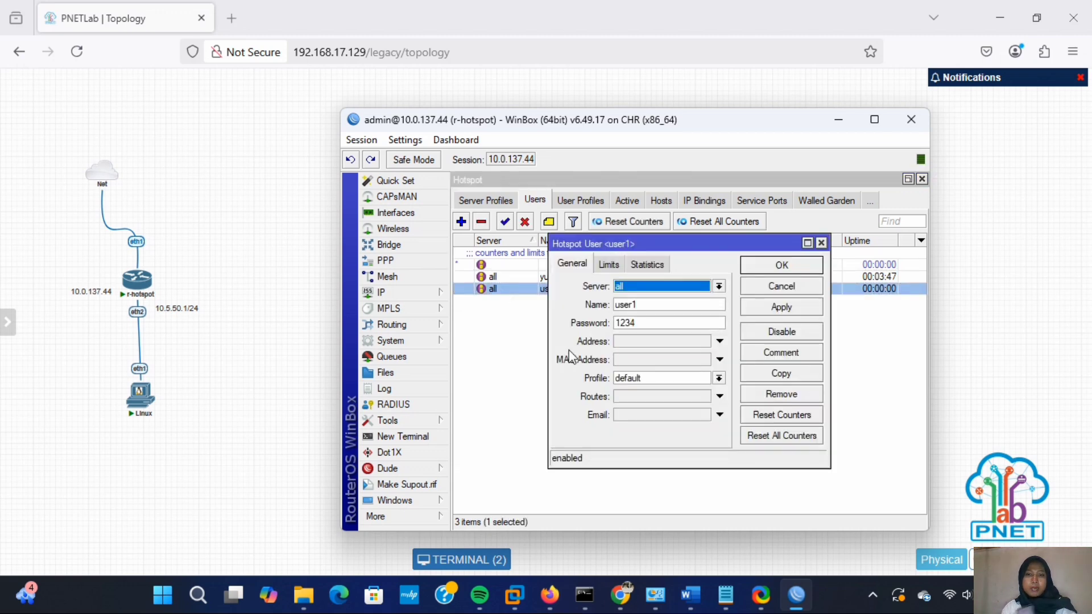
{"action": "left_click", "coordinate": [719, 379]}
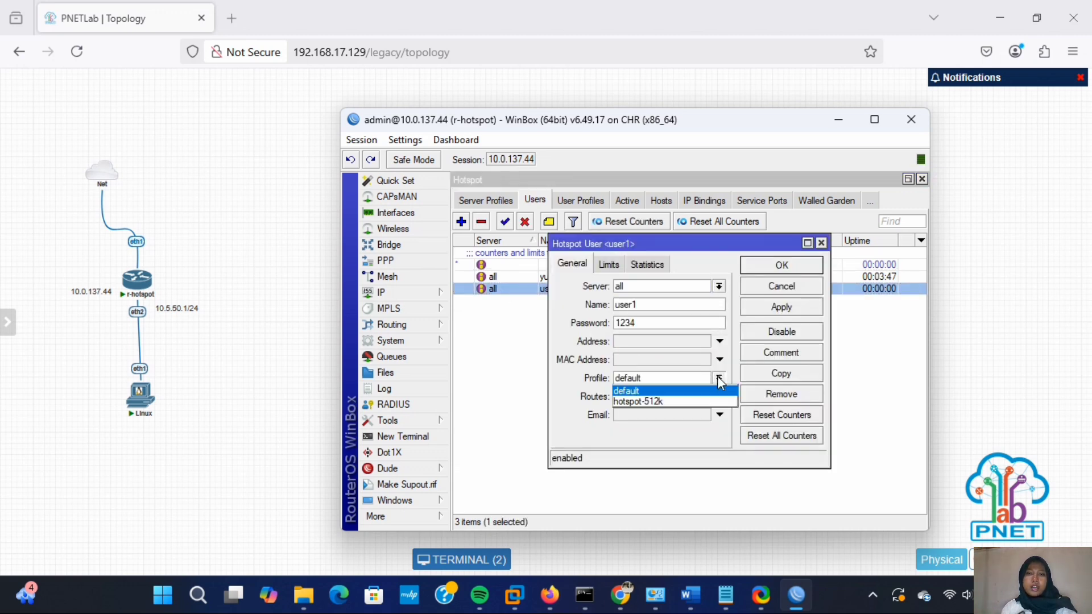
{"action": "left_click", "coordinate": [715, 405]}
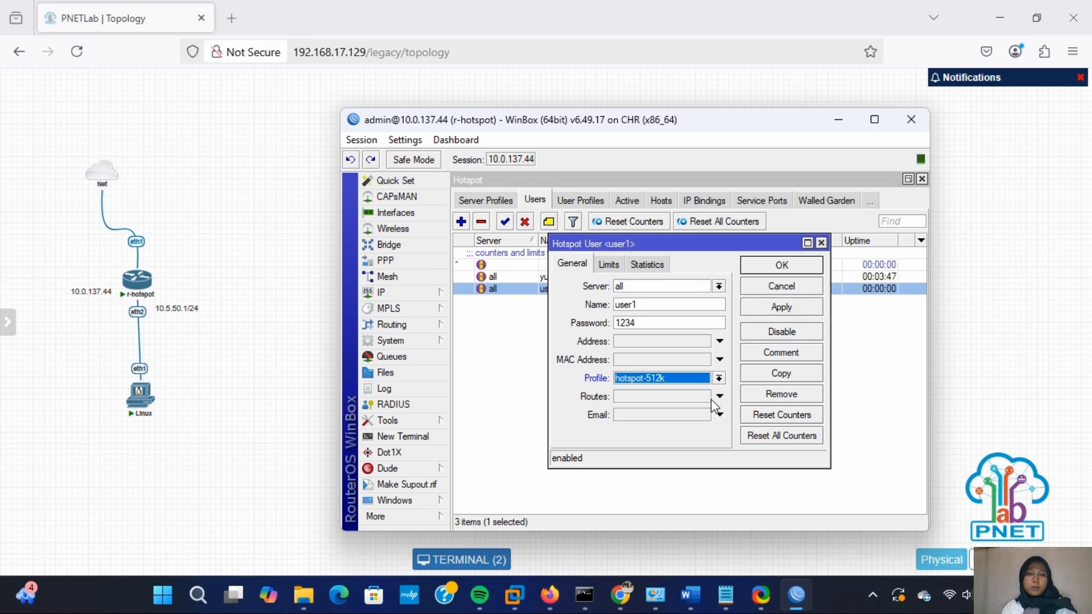
{"action": "left_click", "coordinate": [799, 312]}
{"action": "left_click", "coordinate": [792, 265]}
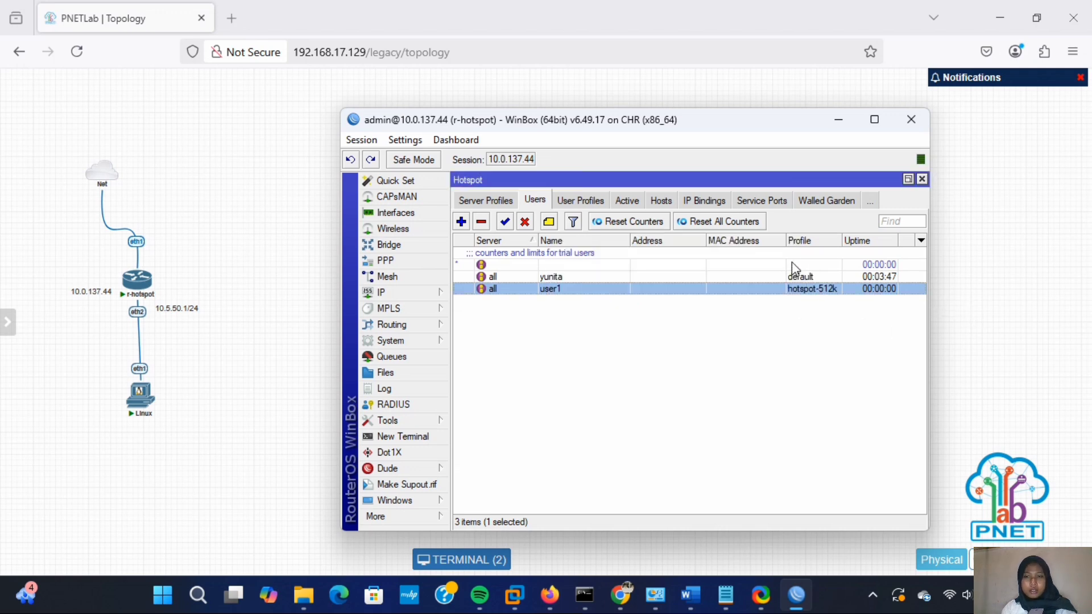
{"action": "left_click", "coordinate": [178, 430]}
{"action": "left_click", "coordinate": [140, 394]}
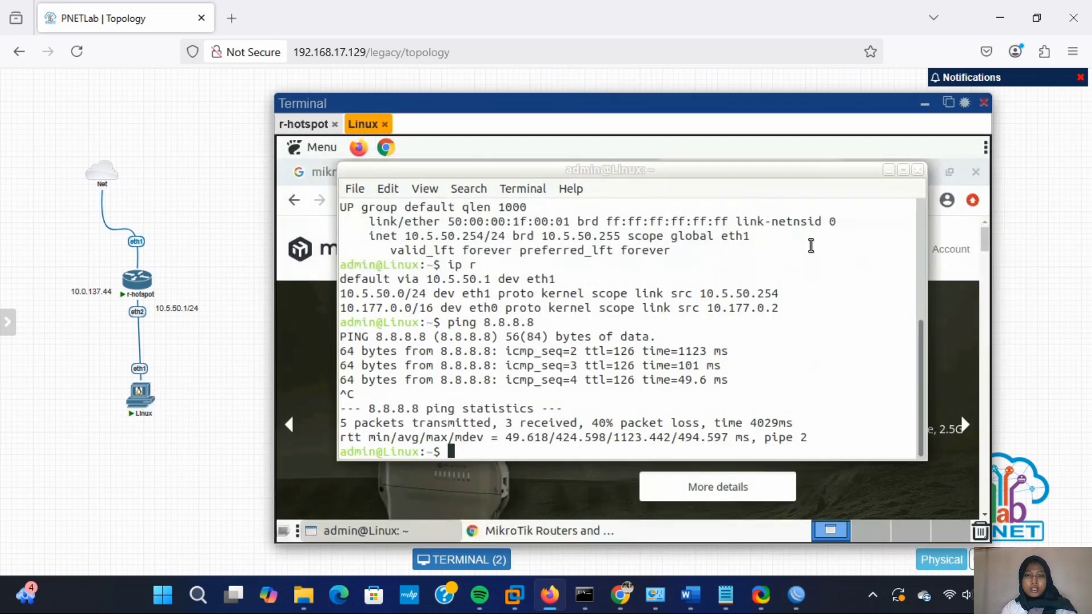
- Close the Linux shell and the old MikroTik, hotspot status and search tabs, leaving a fresh tab
{"action": "left_click", "coordinate": [918, 170]}
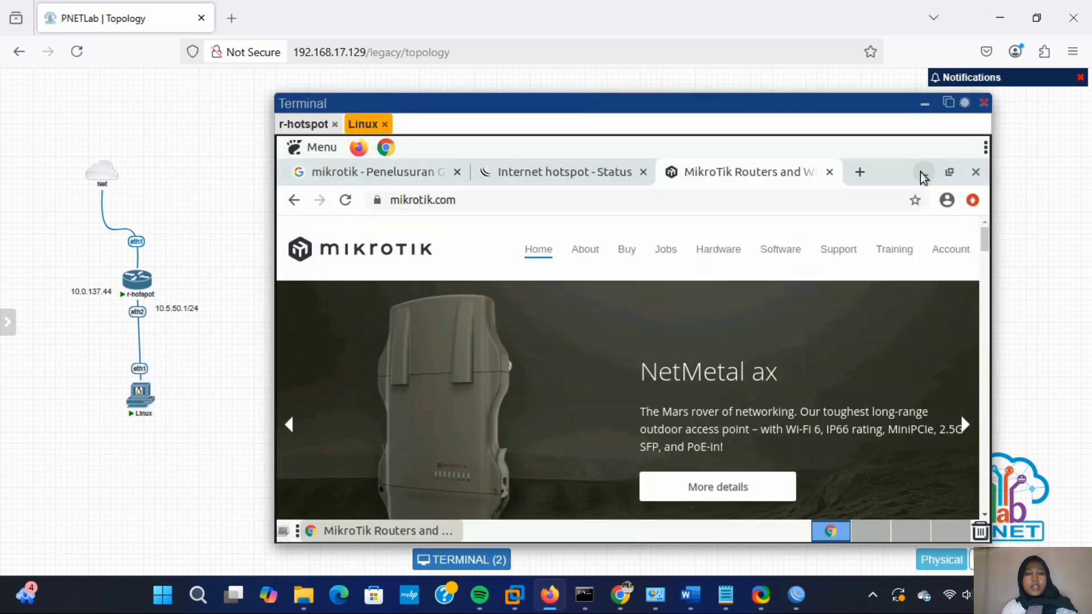
{"action": "left_click", "coordinate": [830, 172]}
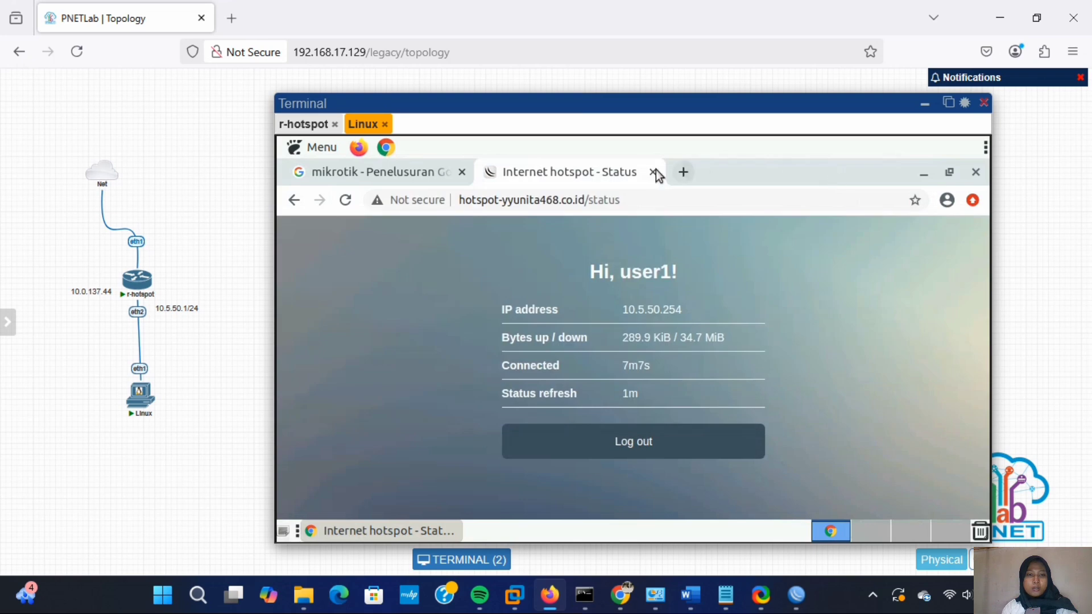
{"action": "left_click", "coordinate": [654, 172]}
{"action": "left_click", "coordinate": [492, 173]}
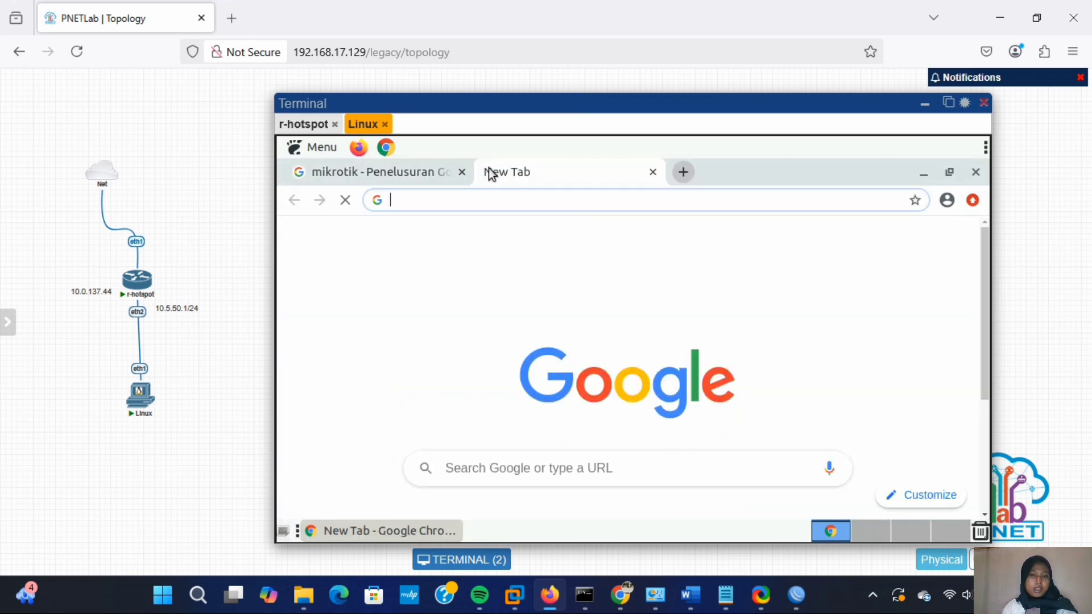
{"action": "left_click", "coordinate": [460, 172]}
- Search 'speedtest', open Speedtest by Ookla and start the test
{"action": "left_click", "coordinate": [449, 199]}
{"action": "type", "text": "speedtest"}
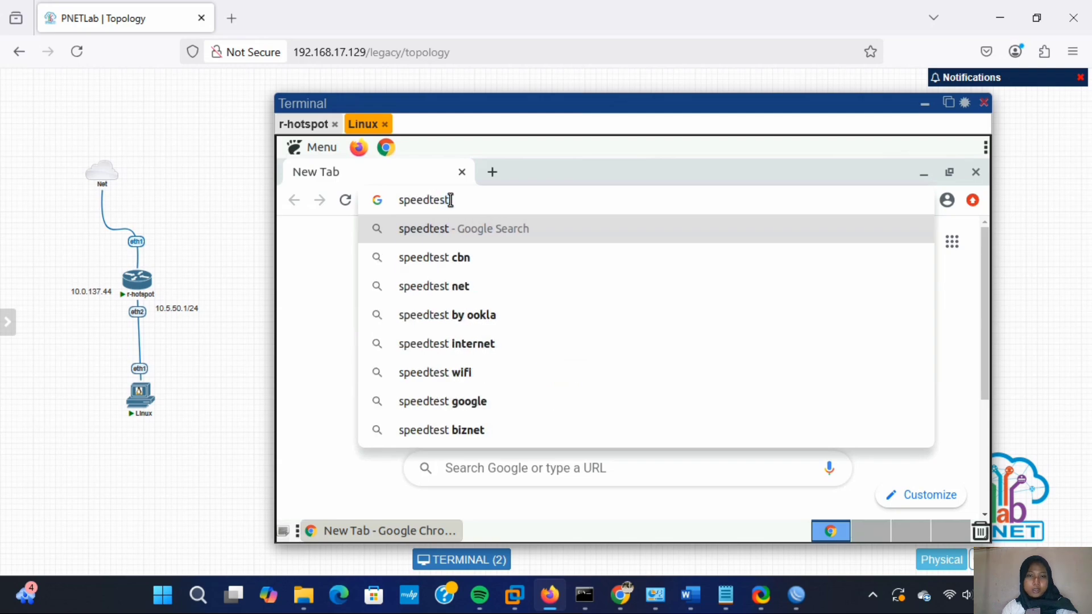
{"action": "key", "text": "Return"}
{"action": "scroll", "coordinate": [470, 329], "scroll_direction": "down", "scroll_amount": 5}
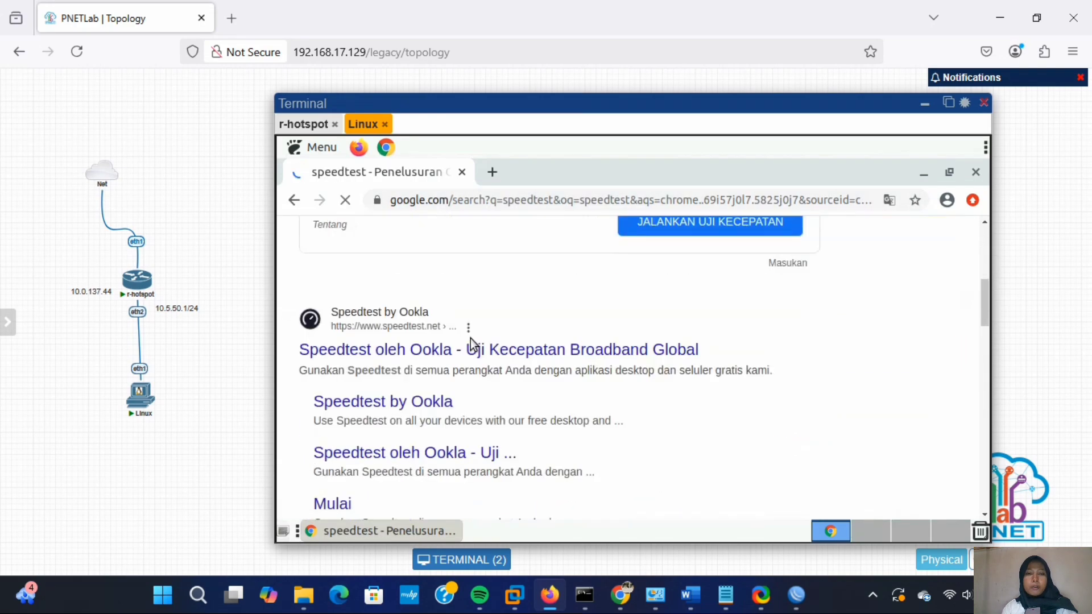
{"action": "left_click", "coordinate": [472, 348]}
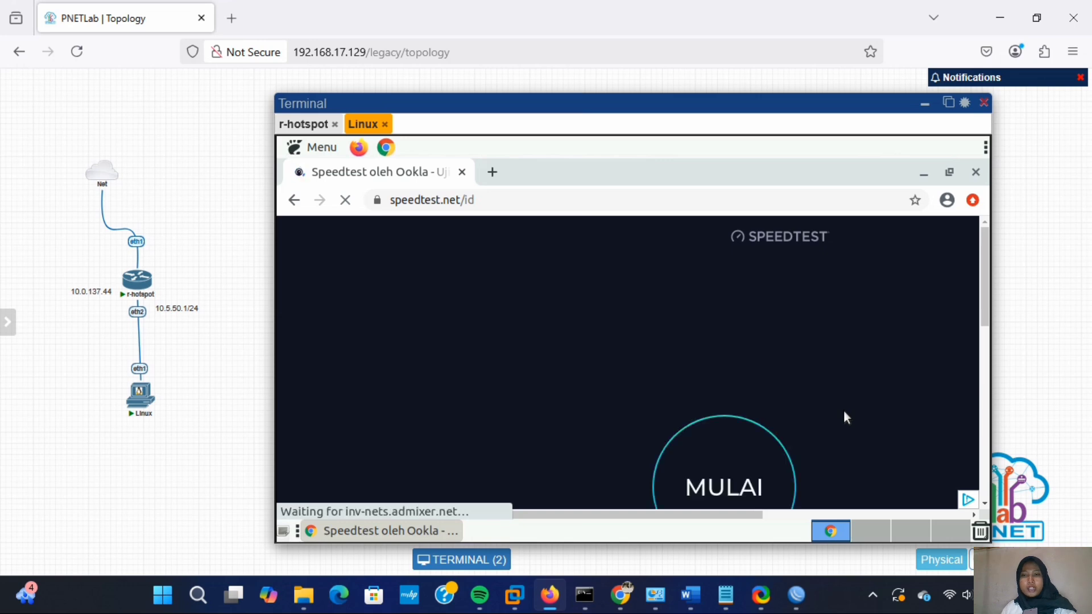
{"action": "left_click", "coordinate": [728, 445]}
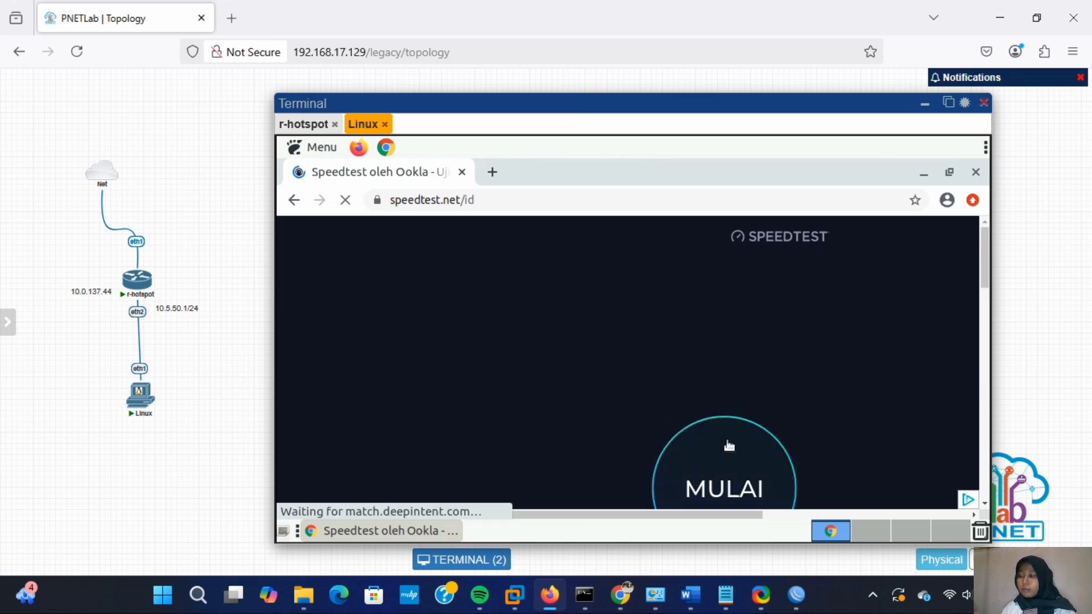